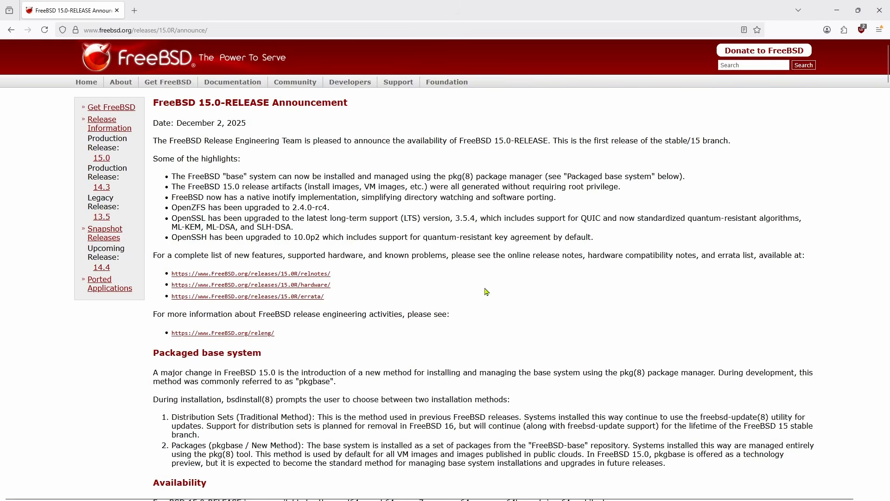
- Open the 15.0-RELEASE release notes from the announcement and scroll through their table of contents
scroll(486, 345, "up", 20)
left_click(312, 274)
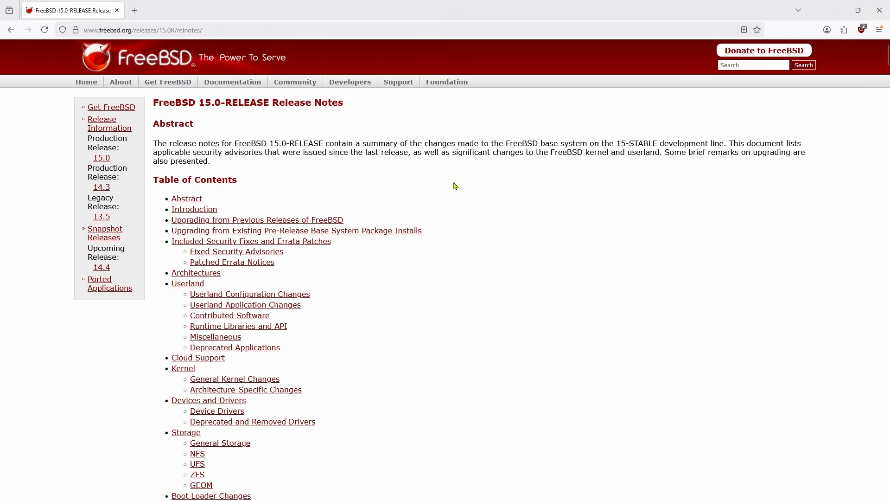
scroll(492, 316, "down", 8)
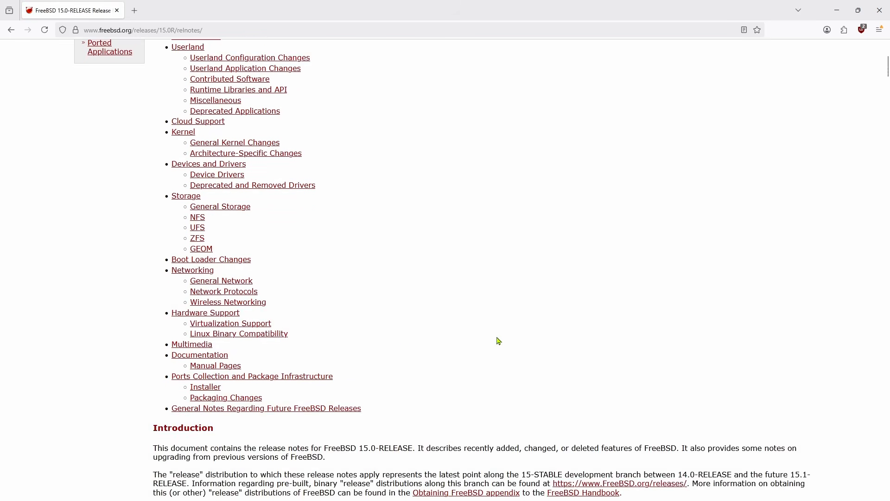
scroll(499, 339, "up", 8)
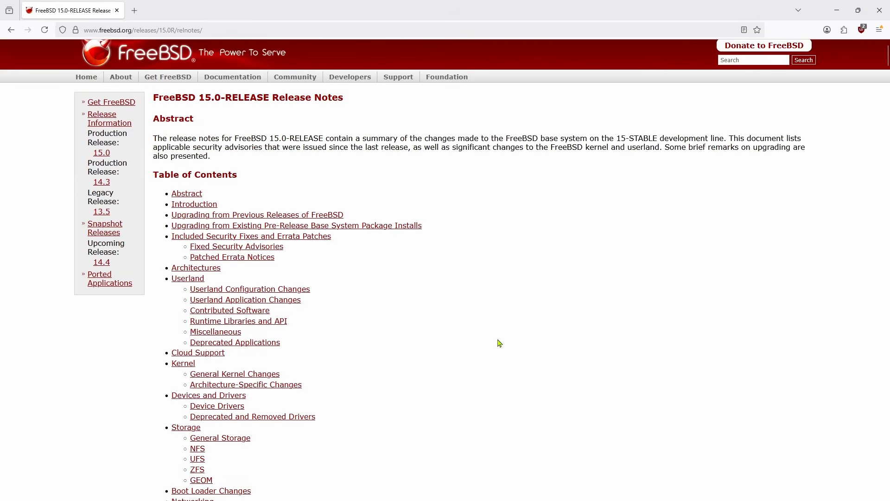
scroll(499, 344, "up", 1)
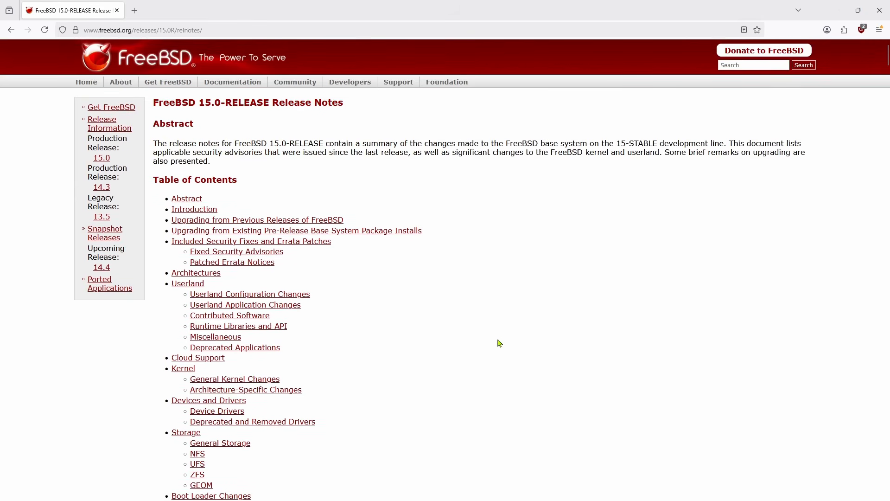
- Reach the Get FreeBSD page, read the amd64 recommendation, and open the 15.0-RELEASE amd64 installer images
left_click(83, 85)
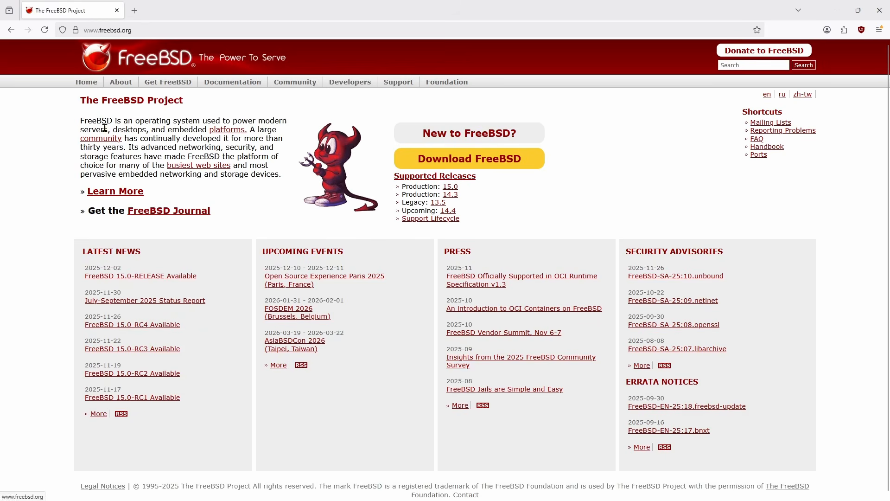
left_click(490, 169)
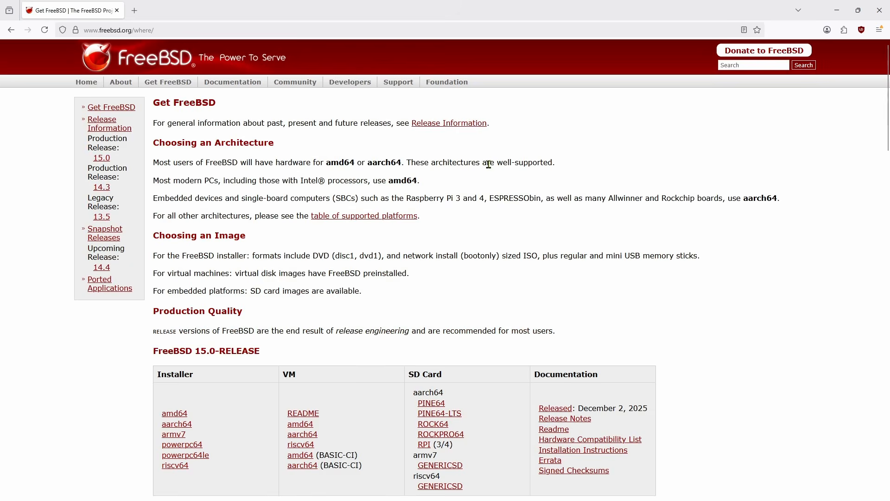
triple_click(382, 160)
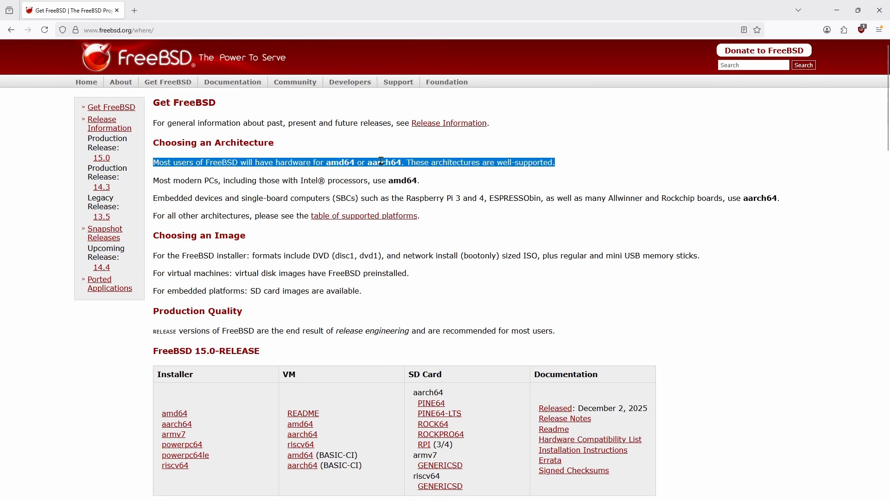
triple_click(311, 178)
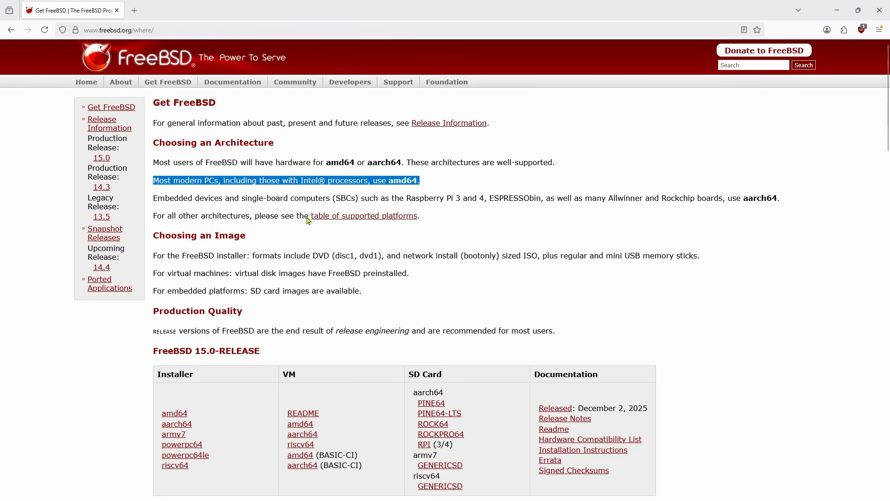
left_click(332, 302)
scroll(341, 306, "down", 4)
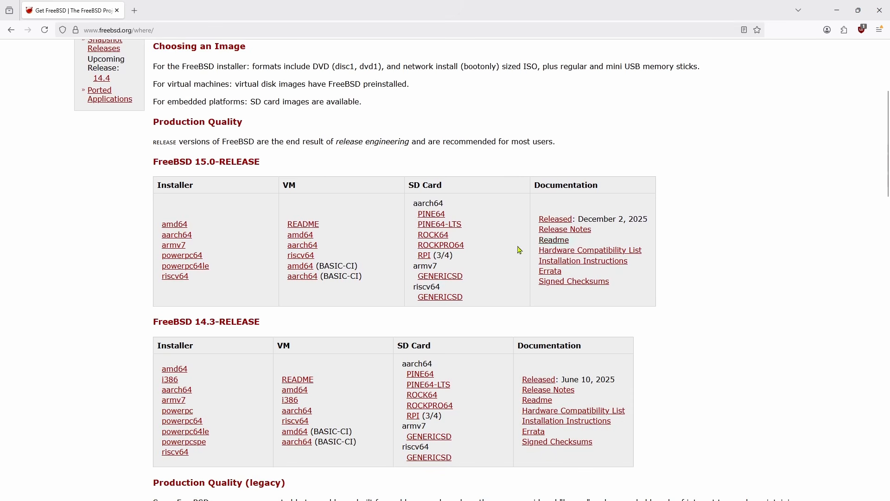
left_click(176, 225)
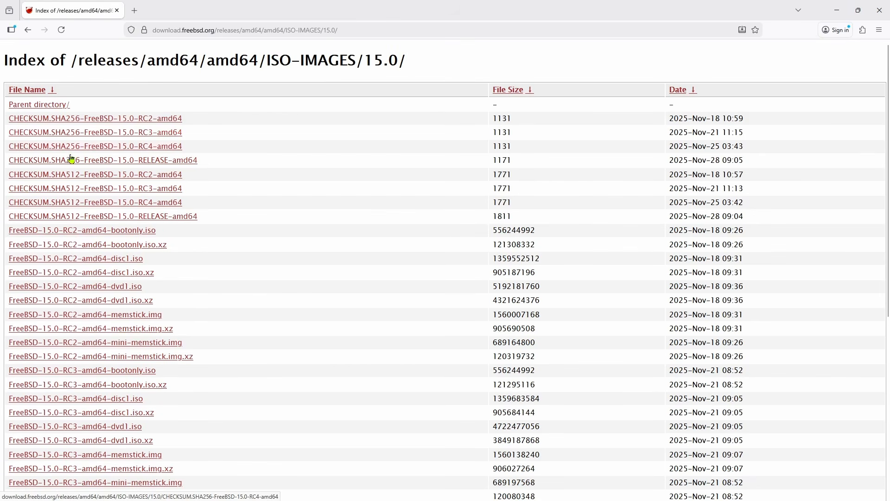
- Download FreeBSD-15.0-RELEASE-amd64-disc1.iso from the ISO-IMAGES/15.0 listing
scroll(76, 163, "down", 3)
scroll(102, 255, "down", 3)
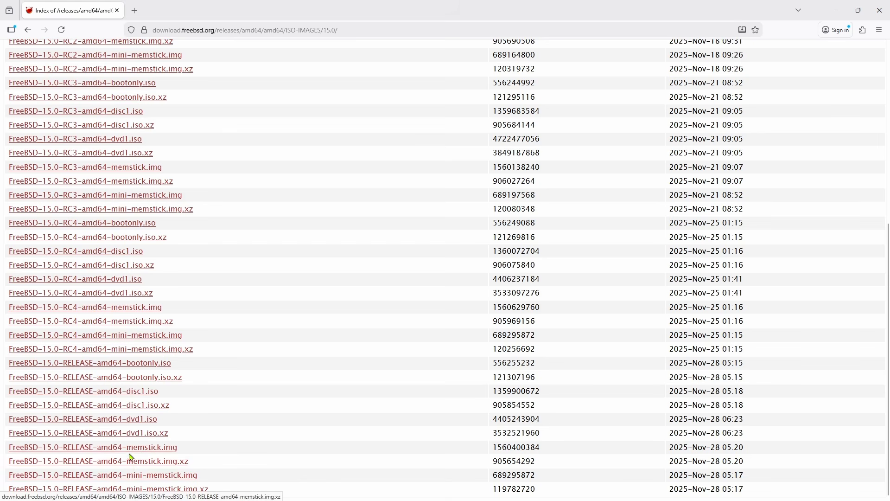
left_click(126, 394)
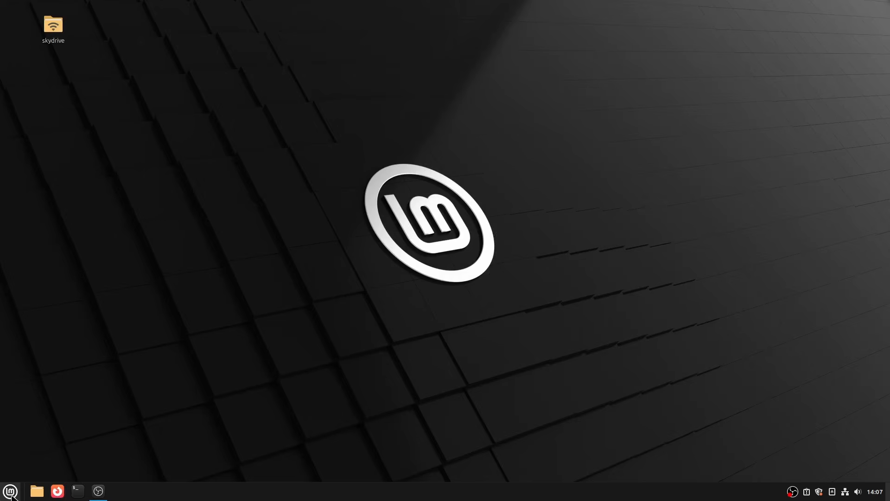
- Launch USB Image Writer from the Mint menu's Accessories
left_click(11, 491)
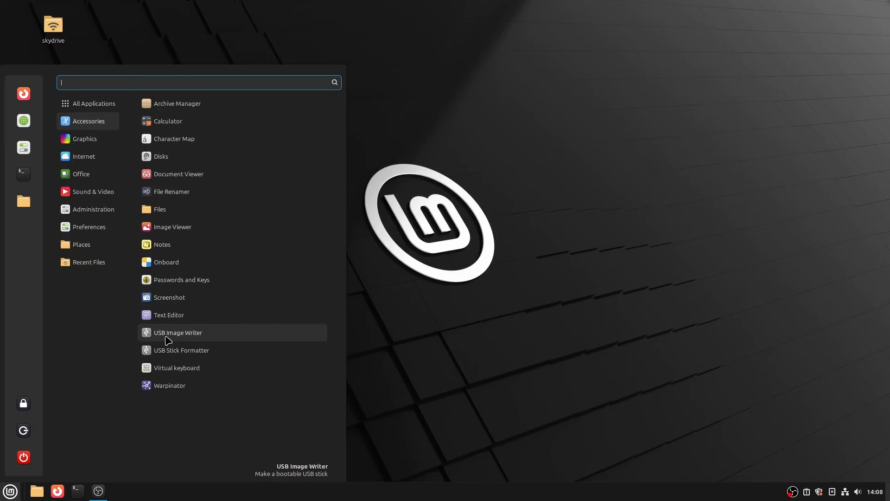
left_click(168, 334)
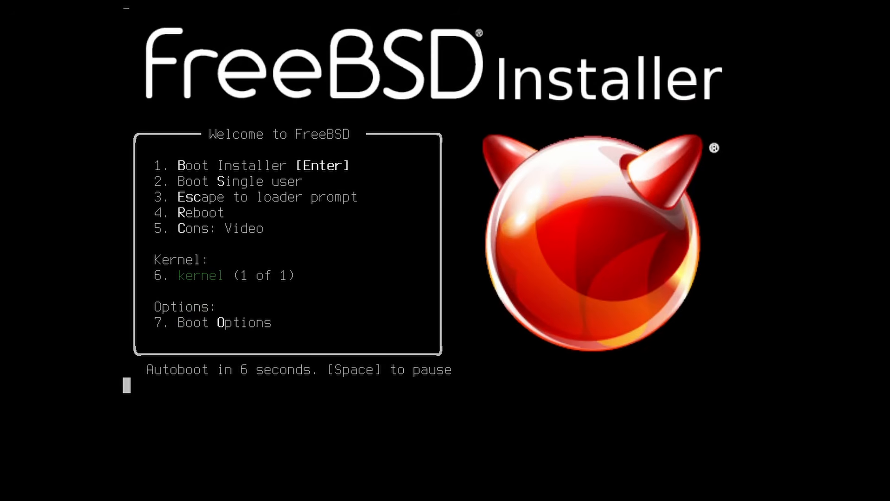
- Boot the installer immediately and choose Install at the Welcome dialog
key("Return")
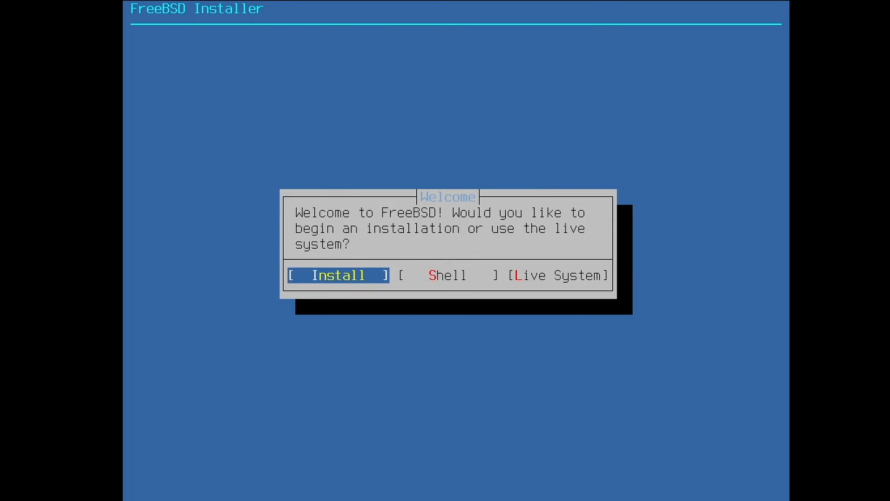
key("Right")
key("Right")
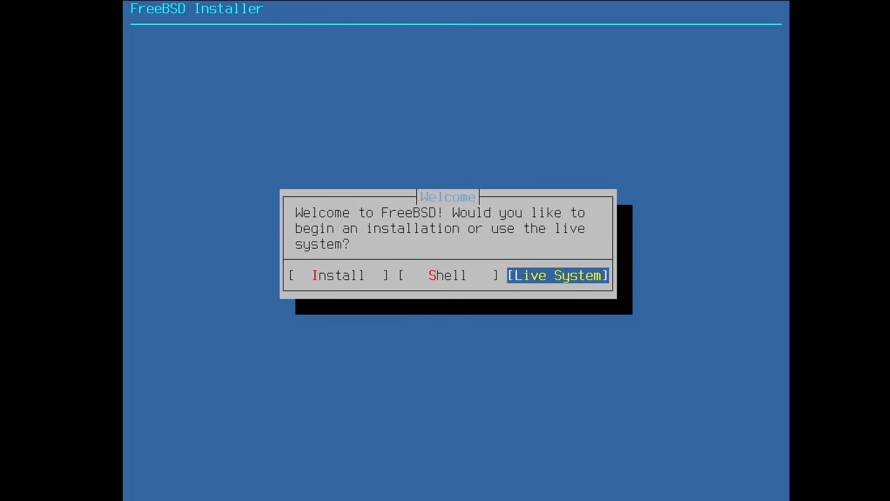
key("Left")
key("Left")
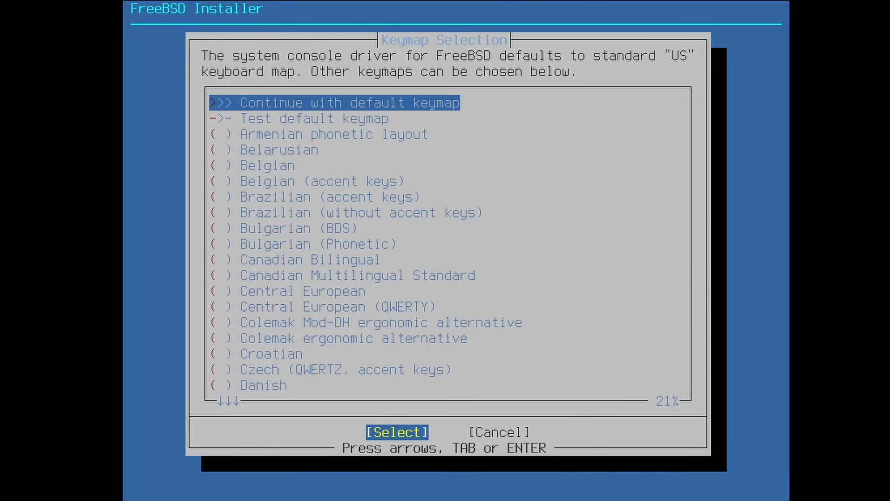
- Test the default US keymap with '%^*(&*(*(*qwerty', then continue with the default keymap
key("Down")
key("Down")
key("Down")
key("Down")
key("Down")
key("Down")
key("Down")
key("Down")
key("Down")
key("Down")
key("Down")
key("Down")
key("Down")
key("Down")
key("Down")
key("Down")
key("Down")
key("Down")
key("Down")
key("Down")
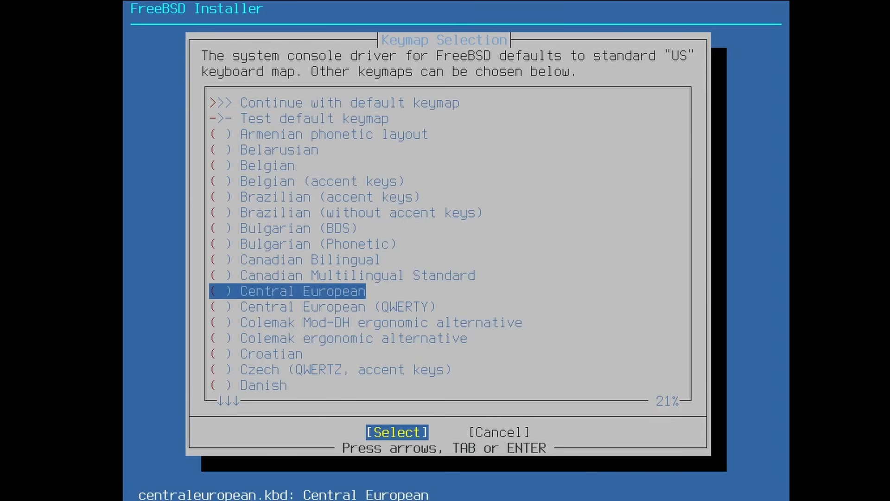
key("Down")
key("Down")
key("Down")
key("Down")
key("Down")
key("Down")
key("Down")
key("Down")
key("Down")
key("Down")
key("Down")
key("Down")
key("Down")
key("Down")
key("Down")
key("Up")
key("Up")
key("Up")
key("Up")
key("Up")
key("Up")
key("Up")
key("Up")
key("Up")
key("Up")
key("Up")
key("Up")
key("Up")
key("Up")
key("Up")
key("Up")
key("Up")
key("Up")
key("Up")
key("Up")
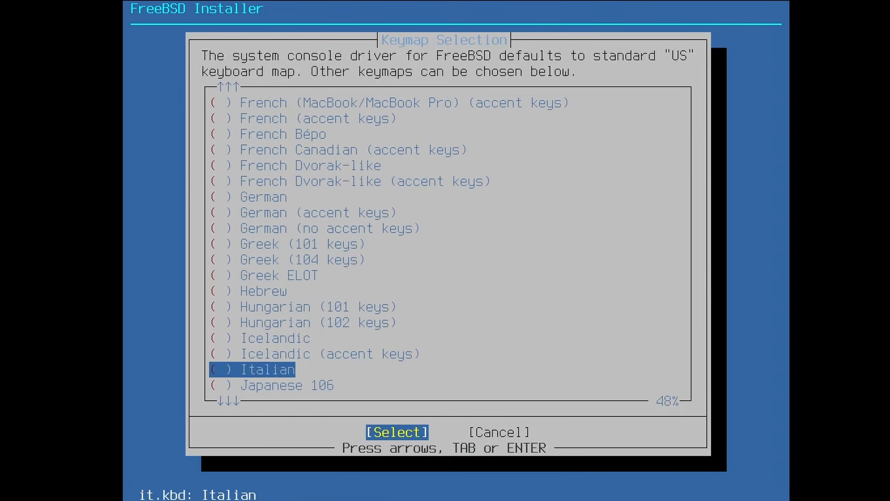
key("Up")
key("Up")
key("Up")
key("Up")
key("Up")
key("Up")
key("Up")
key("Up")
key("Up")
key("Up")
key("Up")
key("Up")
key("Up")
key("Up")
key("Up")
key("Up")
key("Up")
key("Up")
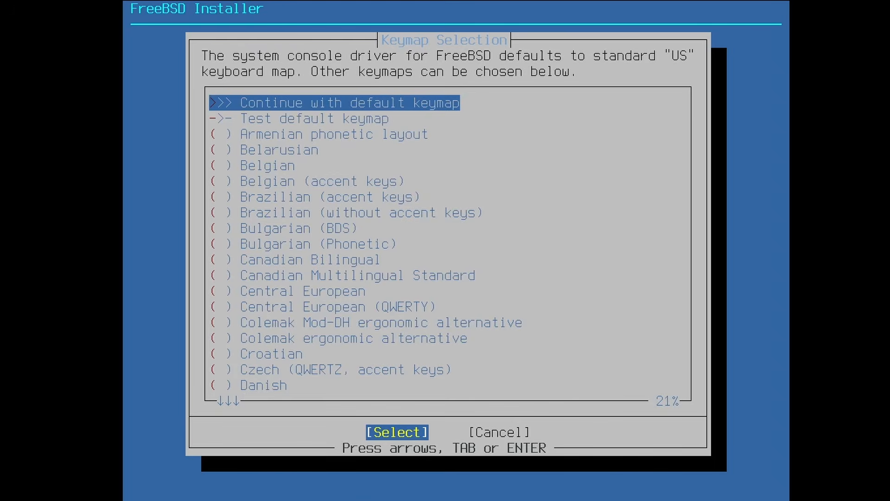
key("Down")
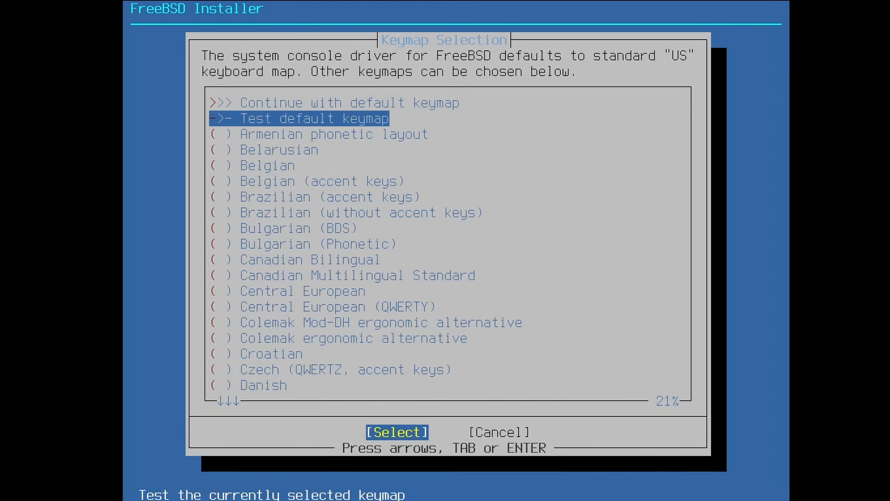
key("Return")
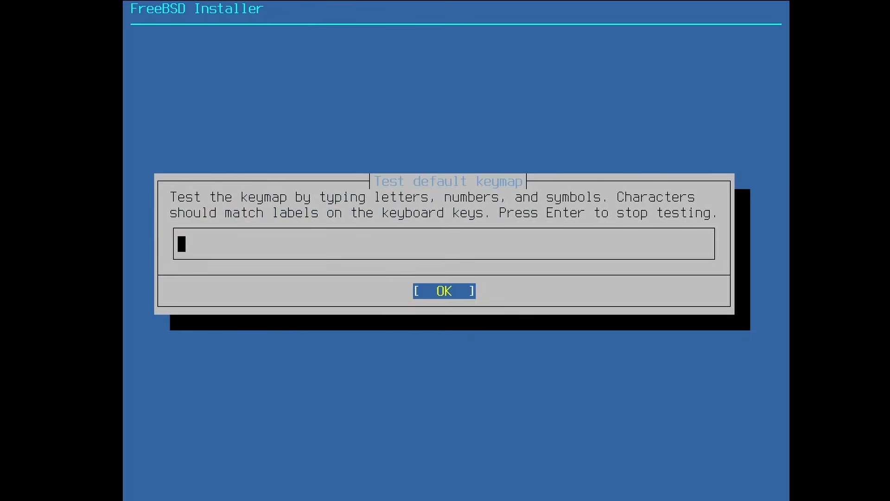
type("%^*(&*(*(*qwerty")
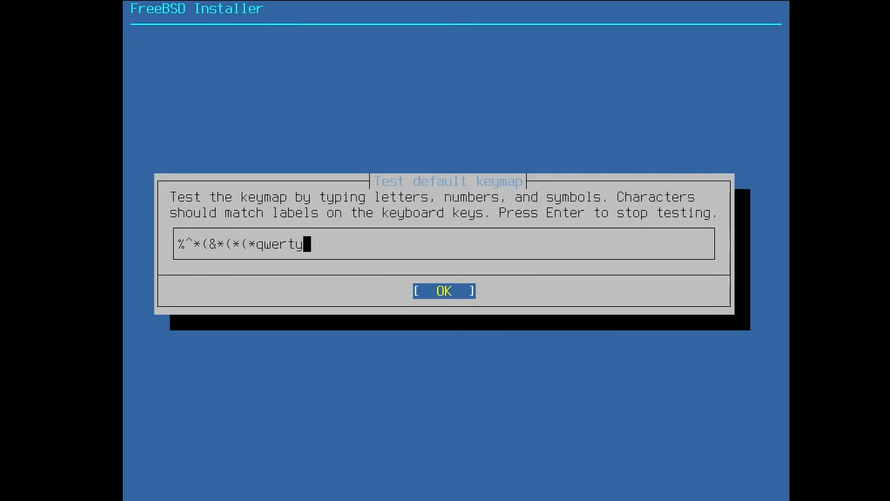
key("Return")
key("Up")
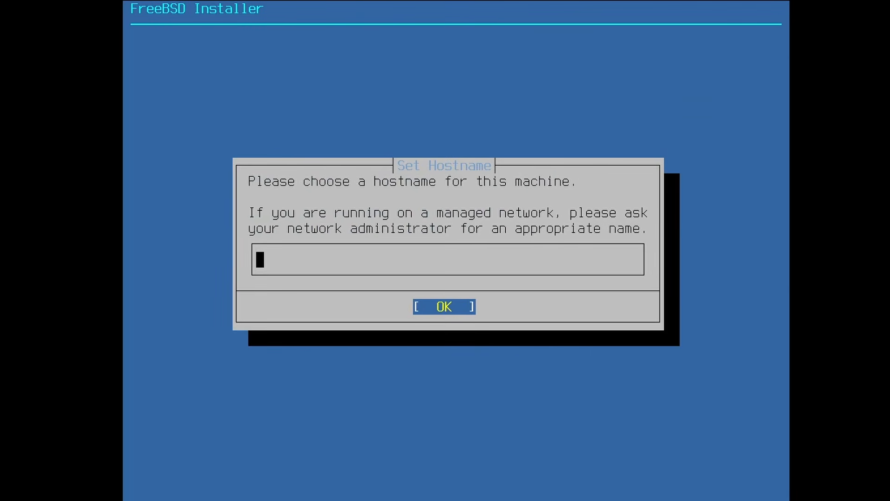
- Enter freebsd as the hostname
type("freebsd")
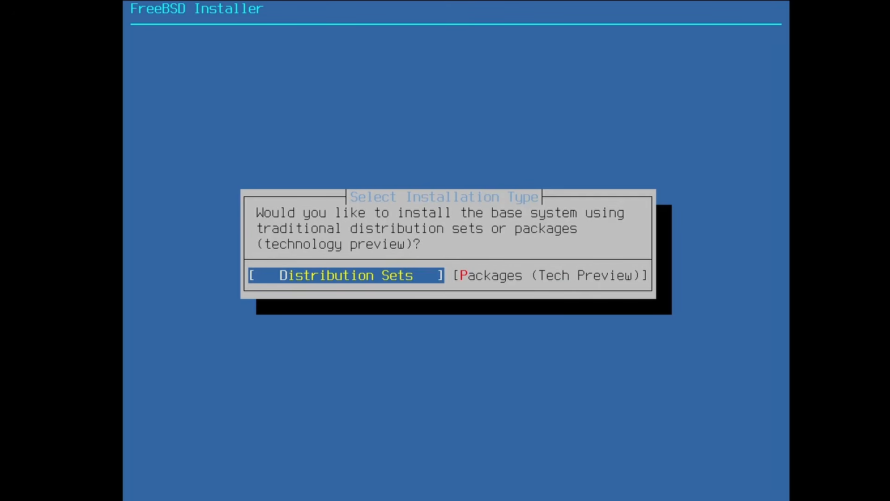
- Choose the Packages (Tech Preview) install type with packages fetched over the Network
key("Right")
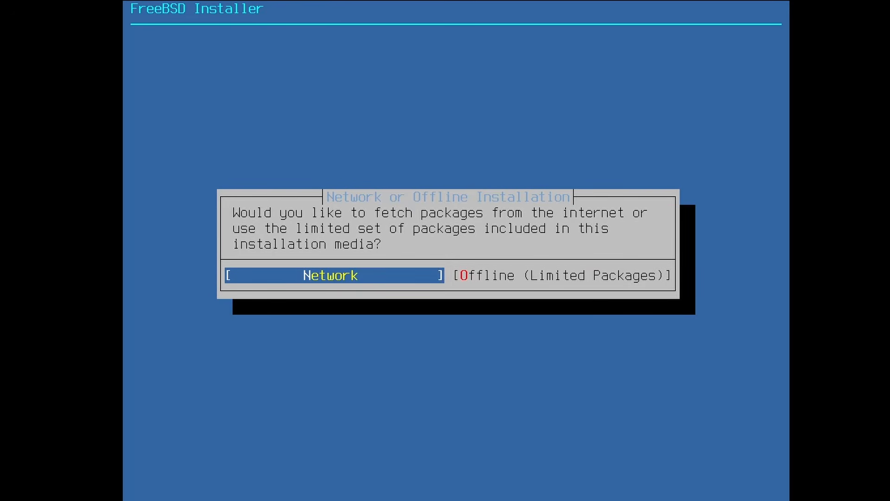
key("Right")
key("Left")
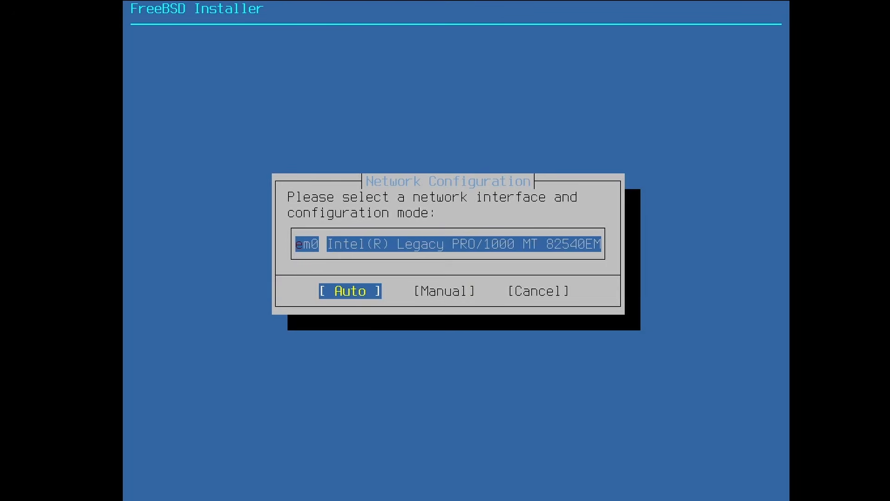
- Choose automatic configuration for the em0 Intel PRO/1000 interface
key("Return")
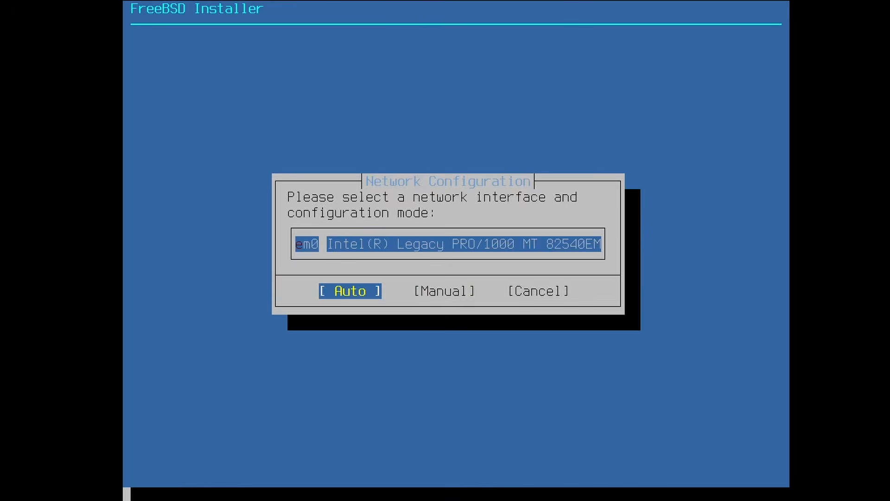
- Obtain a DHCP lease for em0 and select Auto (ZFS) guided partitioning
key("Return")
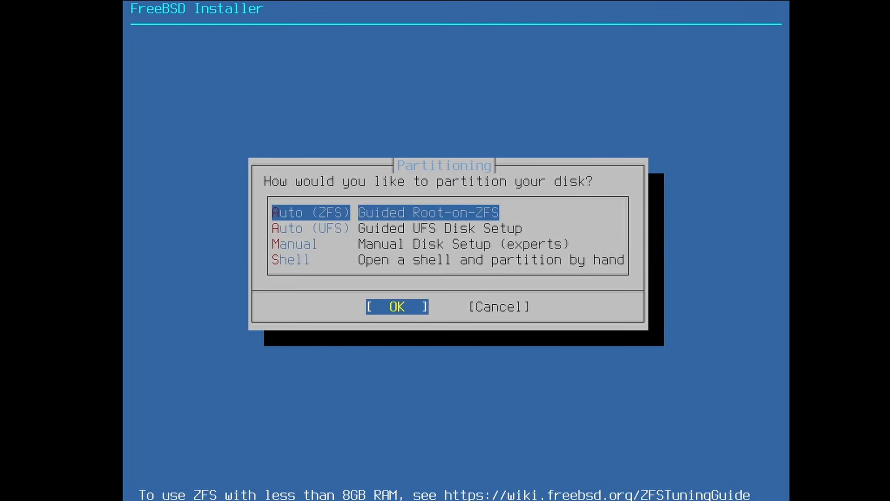
key("Return")
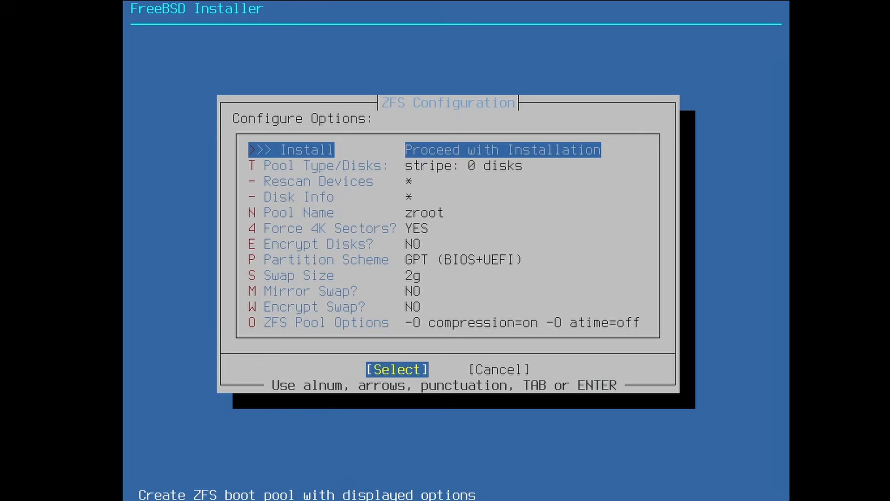
- Review the ZFS Configuration options, then open Pool Type/Disks to list the vdev types
key("Down")
key("Down")
key("Down")
key("Down")
key("Down")
key("Down")
key("Down")
key("Down")
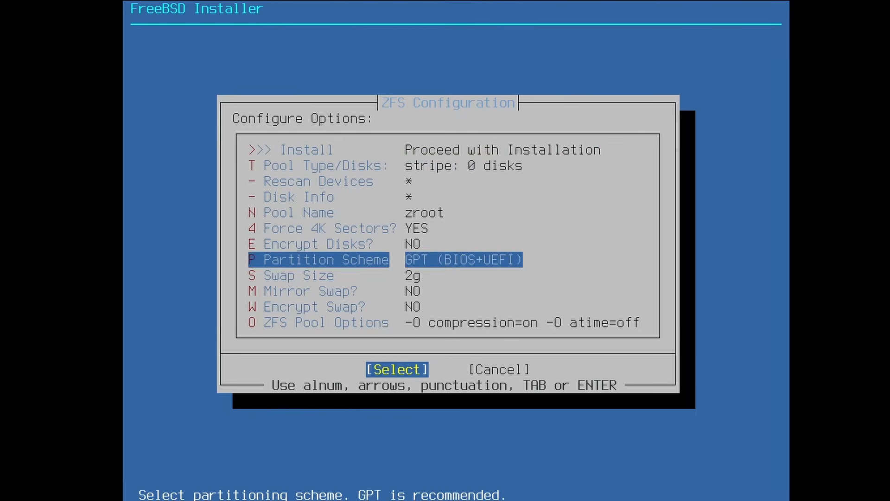
key("Up")
key("Up")
key("Up")
key("Up")
key("Up")
key("Up")
key("Up")
key("Up")
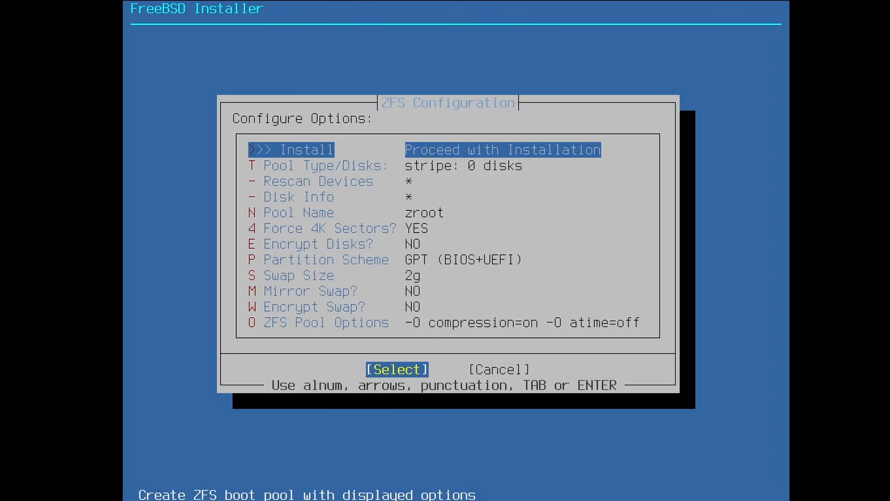
key("Return")
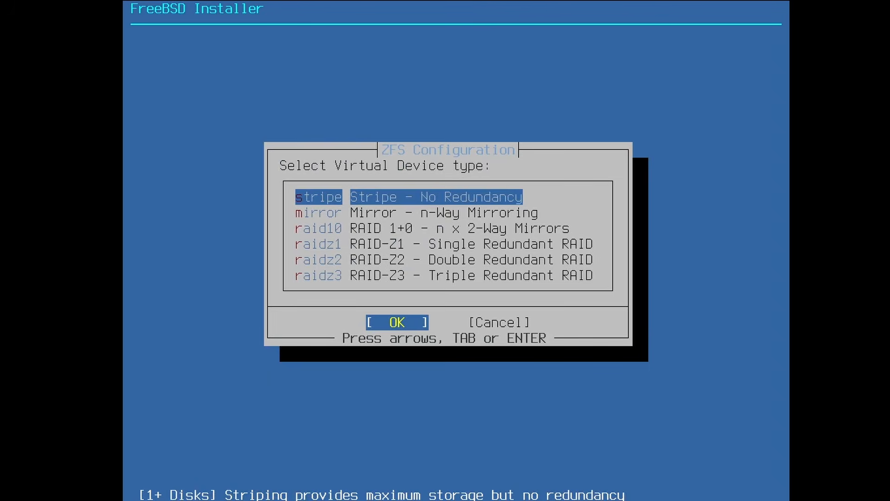
- Choose a stripe pool on disk ada0 and confirm wiping its contents
key("Return")
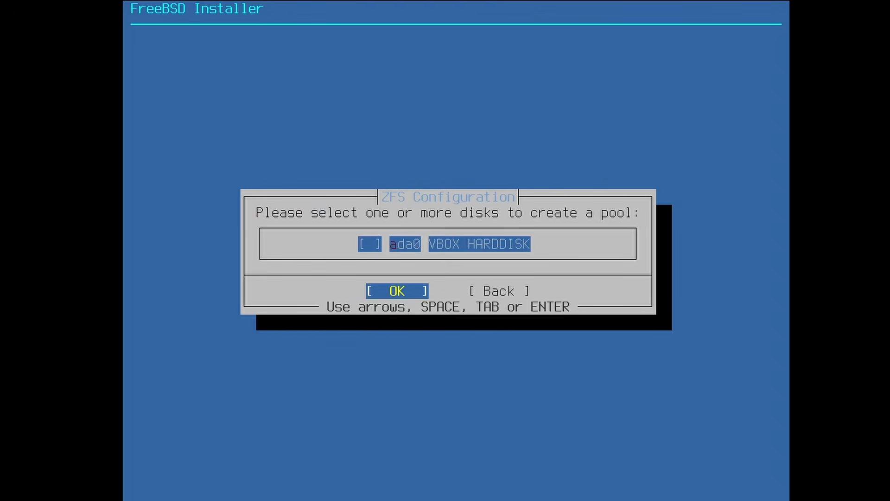
key("space")
key("Return")
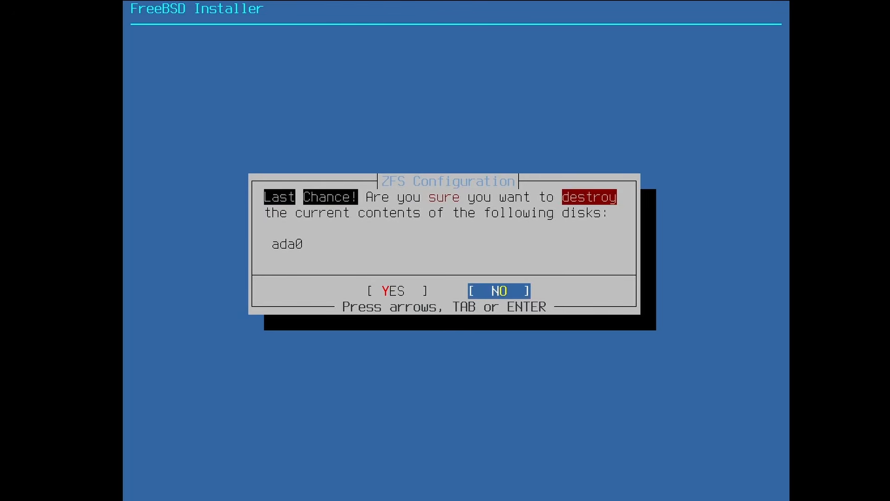
key("Left")
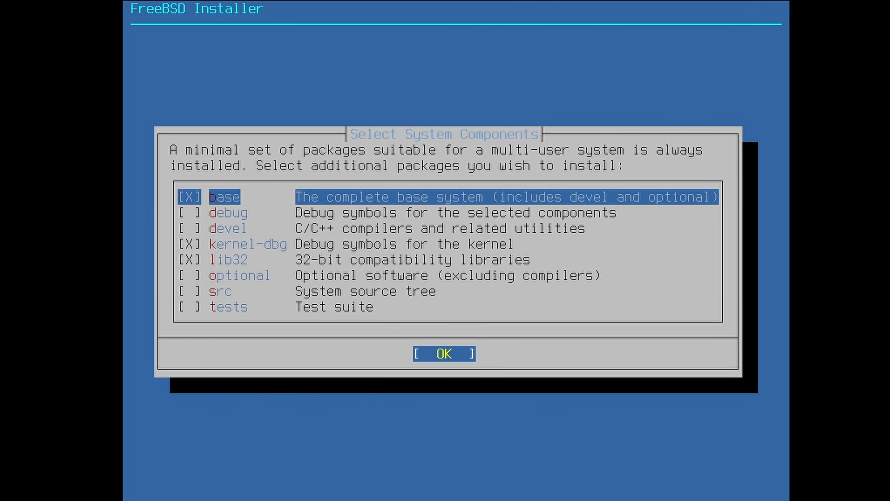
- Review the component list from debug to tests, keeping only base, kernel-dbg and lib32 checked
key("Down")
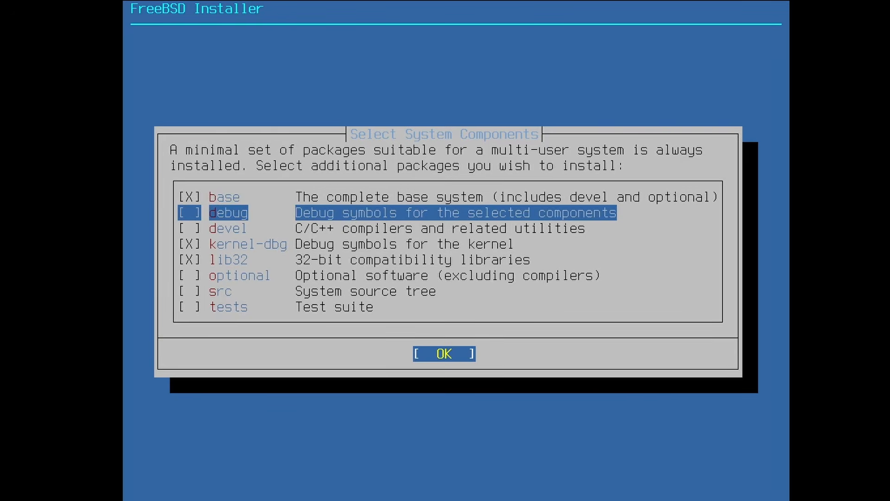
key("Down")
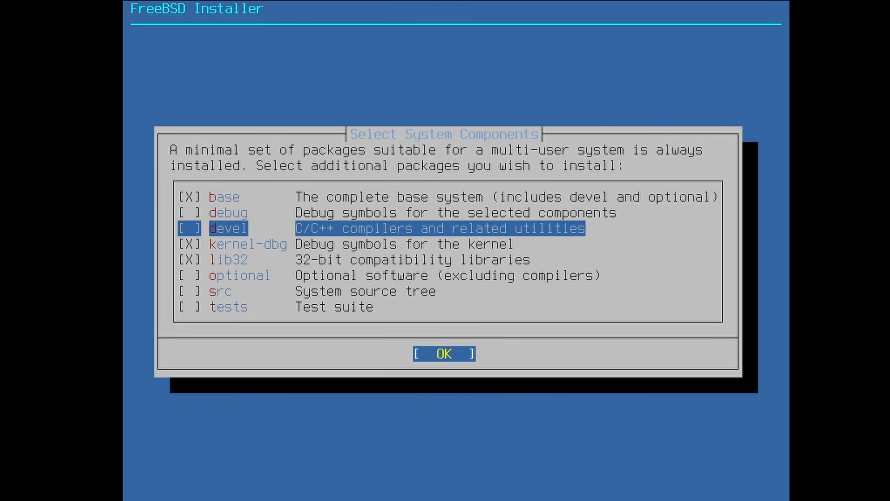
key("Down")
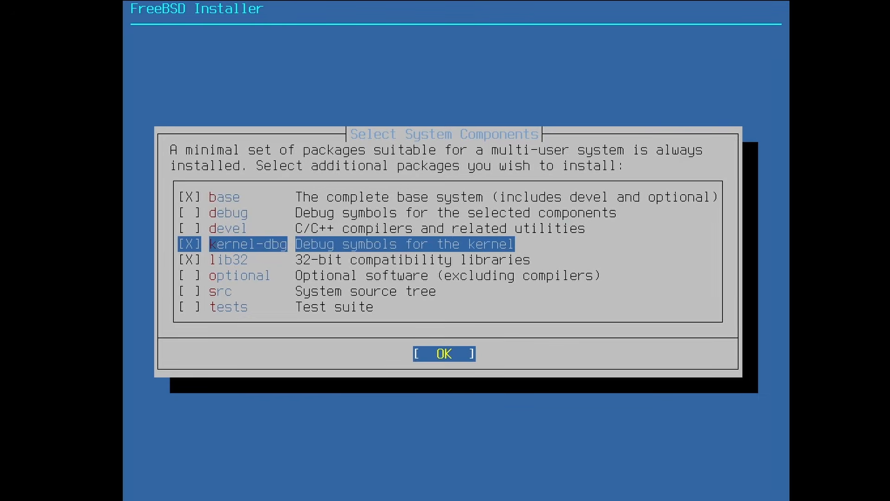
key("Down")
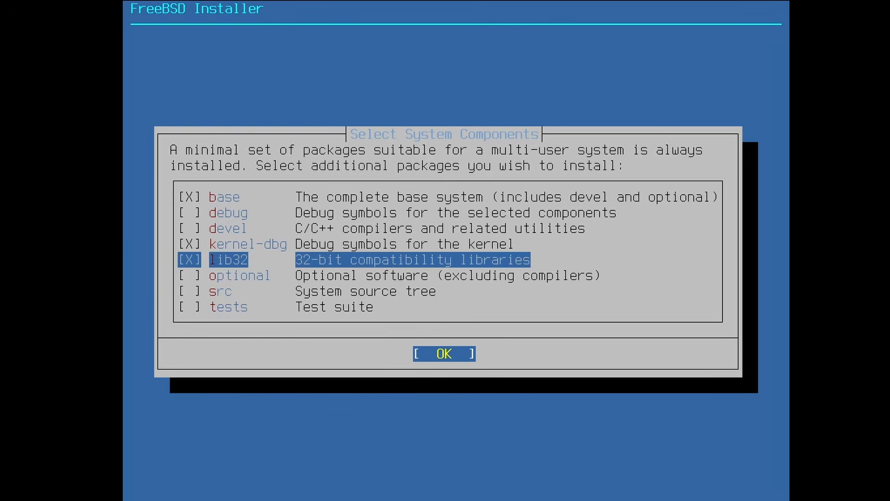
key("Down")
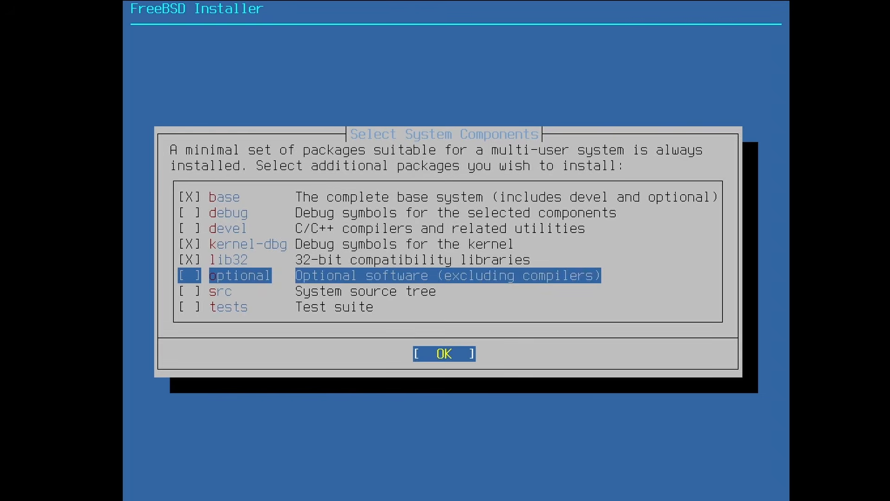
key("Down")
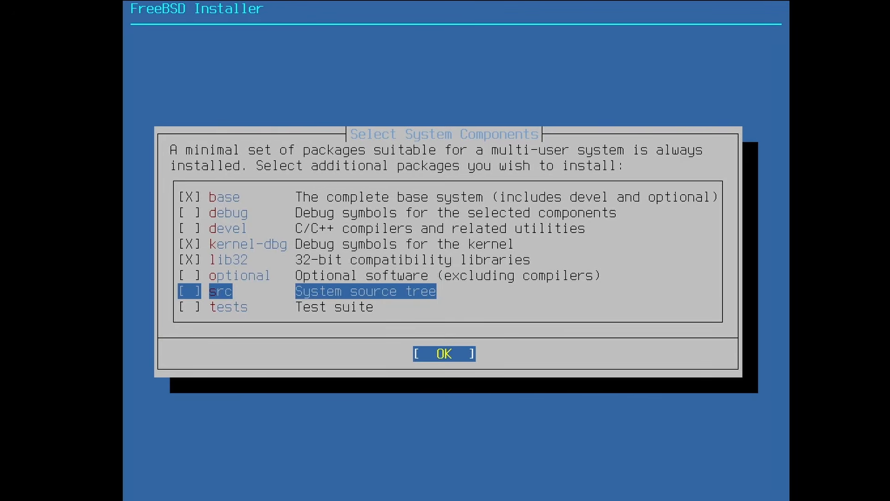
key("Down")
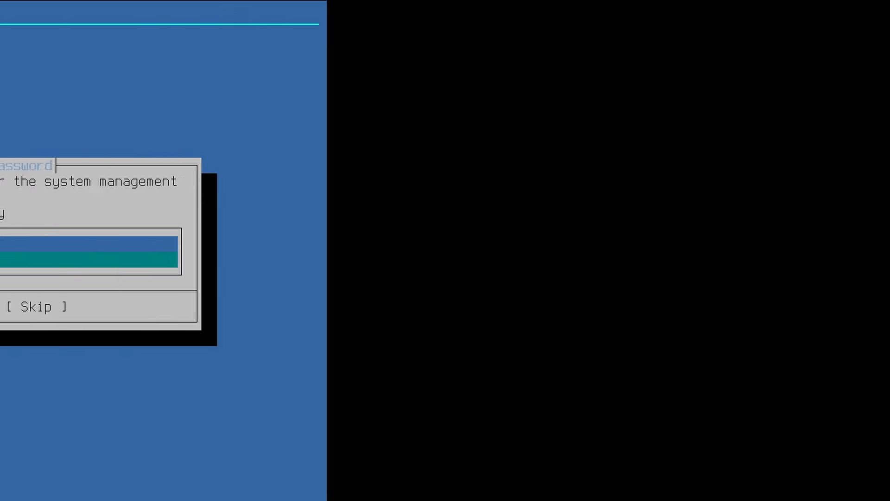
- Enter the root password and repeat it in the confirmation field
type("*******")
key("Down")
type("*******")
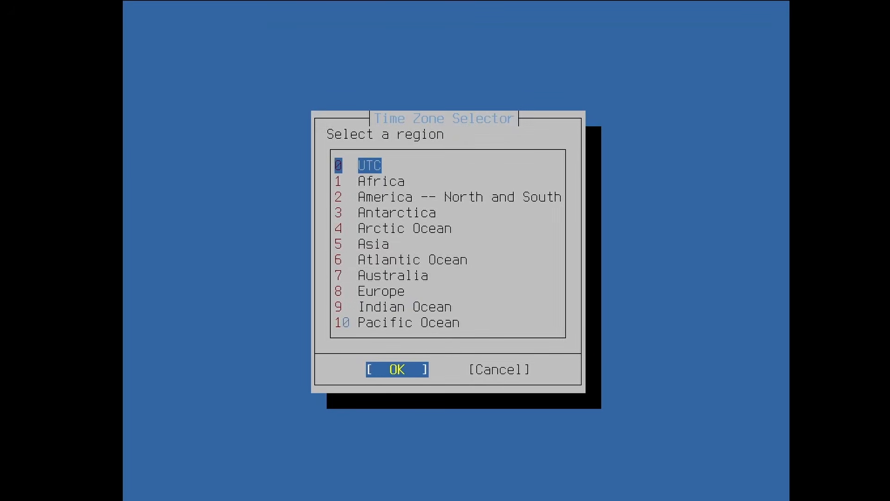
- Set the time zone to Europe/Netherlands, accept CET, and skip setting the date
key("Down")
key("Down")
key("Down")
key("Down")
key("Down")
key("Down")
key("Down")
key("Down")
key("Down")
key("Down")
key("Up")
key("Up")
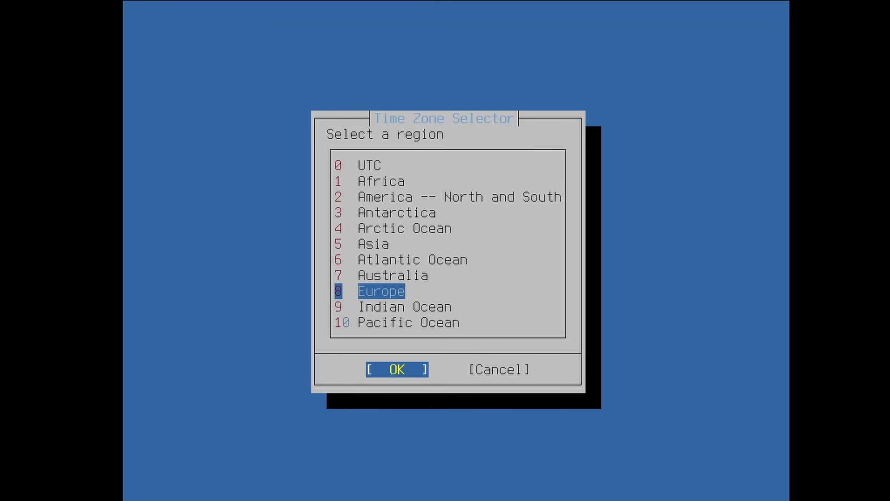
key("Return")
key("Down")
key("Down")
key("Down")
key("Down")
key("Down")
key("Down")
key("Down")
key("Down")
key("Down")
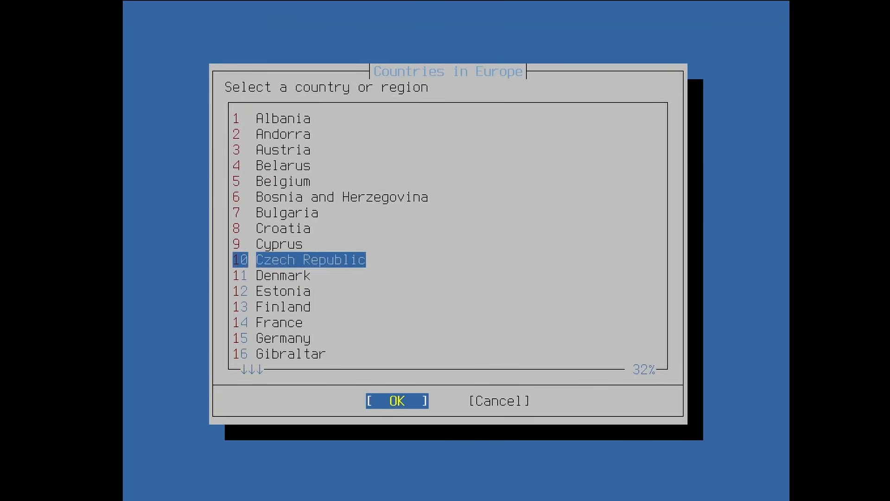
key("Down")
key("Down")
key("Down")
key("Down")
key("Down")
key("Down")
key("Down")
key("Down")
key("Down")
key("Down")
key("Down")
key("Down")
key("Down")
key("Down")
key("Down")
key("Down")
key("Down")
key("Down")
key("Down")
key("Down")
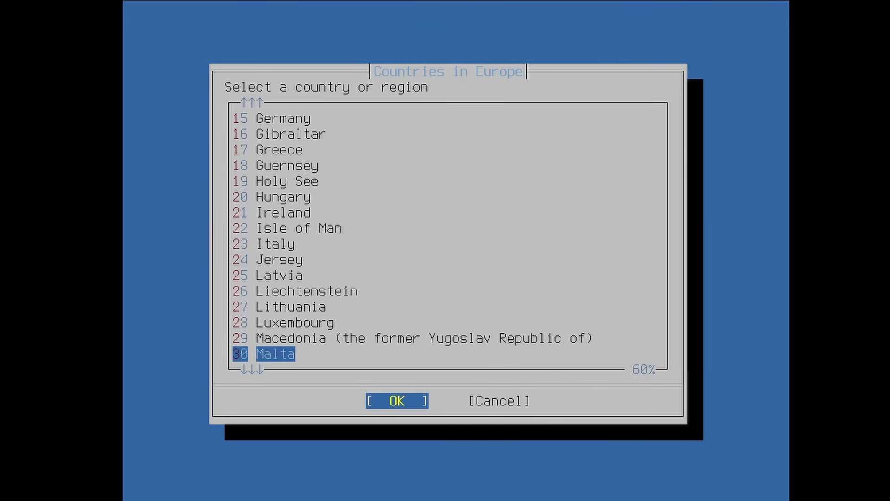
key("Up")
key("Up")
key("Up")
key("Up")
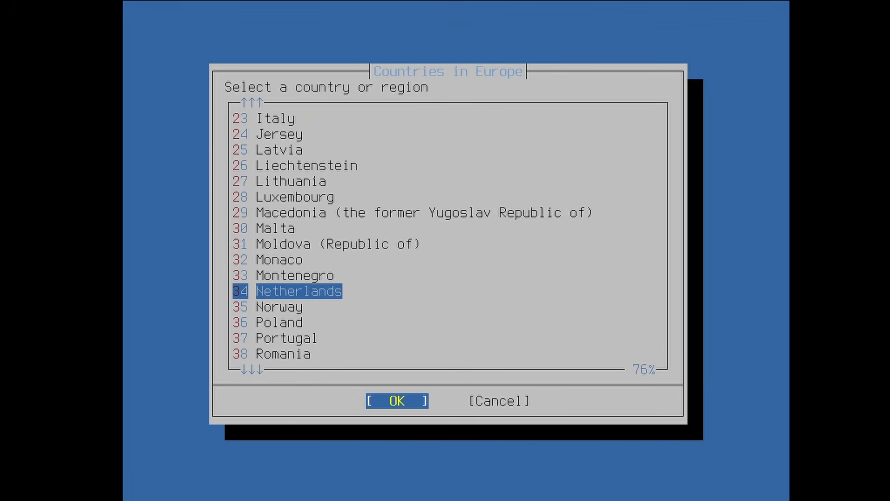
key("Return")
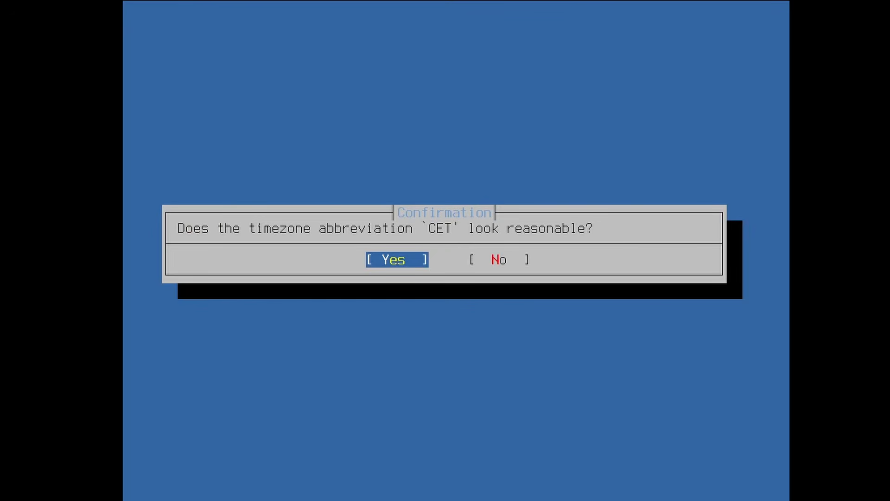
key("Return")
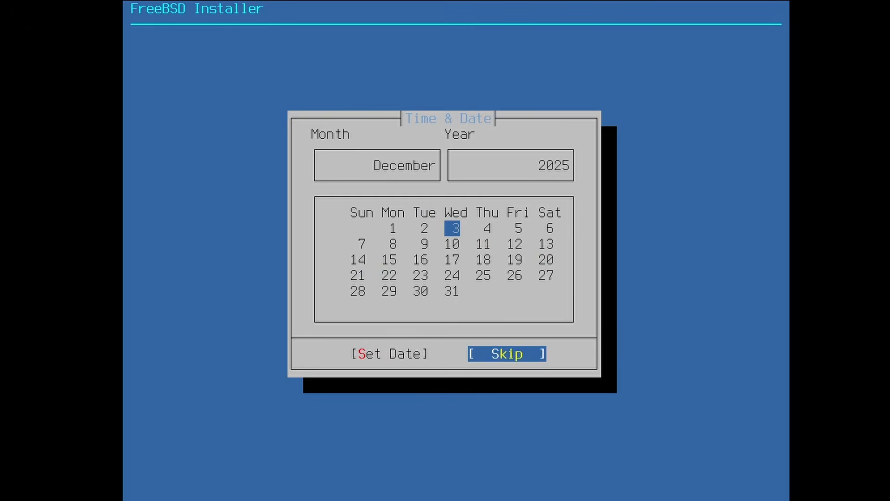
key("Return")
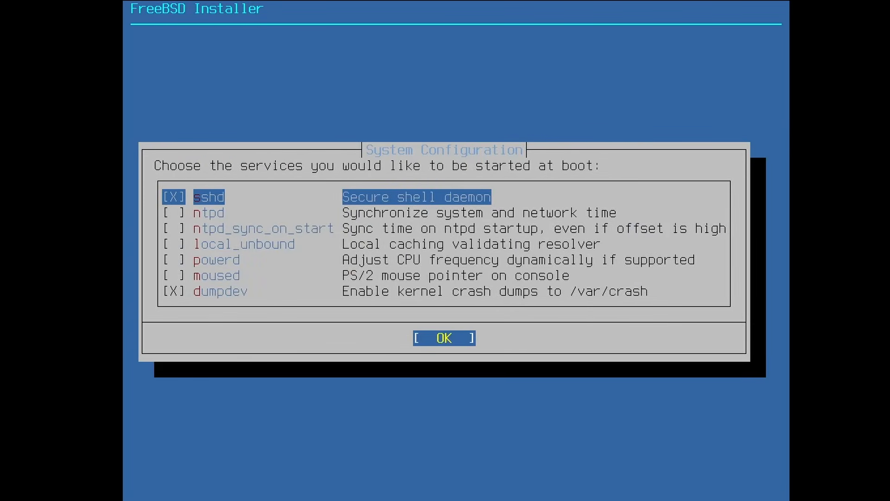
- Review the boot services from ntpd to dumpdev, leaving only sshd and dumpdev enabled
key("Down")
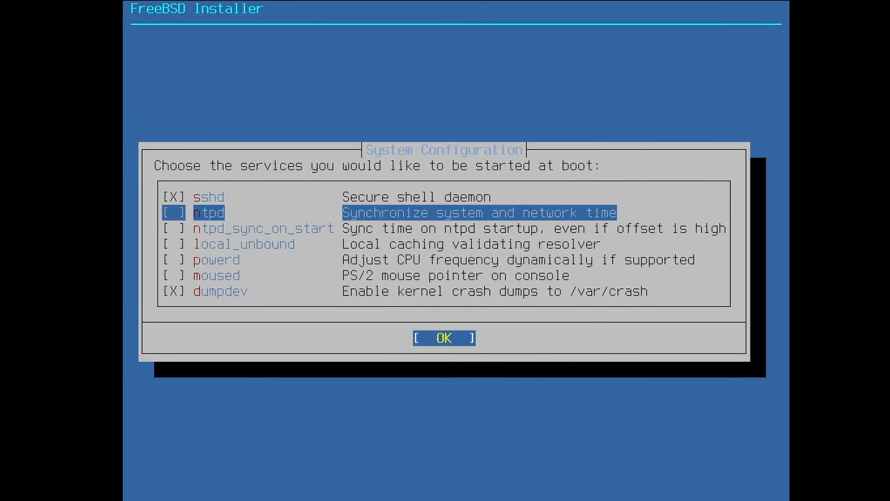
key("Down")
key("Down")
key("Down")
key("Down")
key("Down")
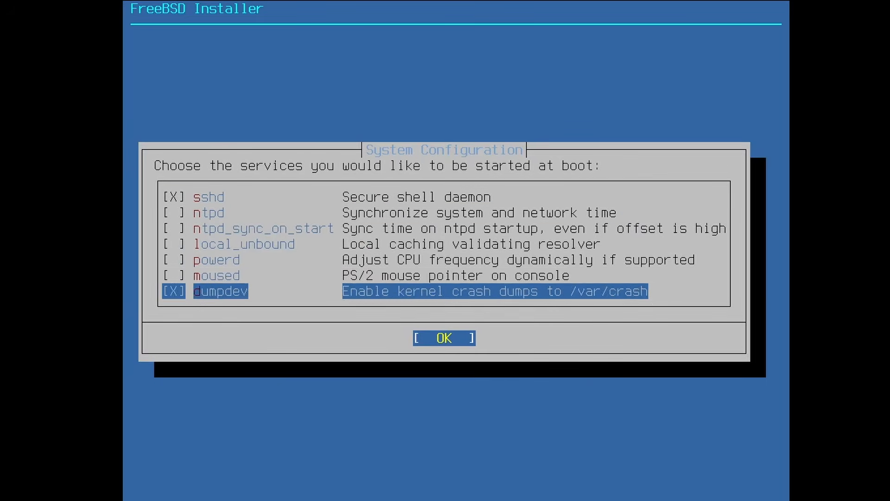
key("Up")
key("Up")
key("Up")
key("Up")
key("Up")
key("Up")
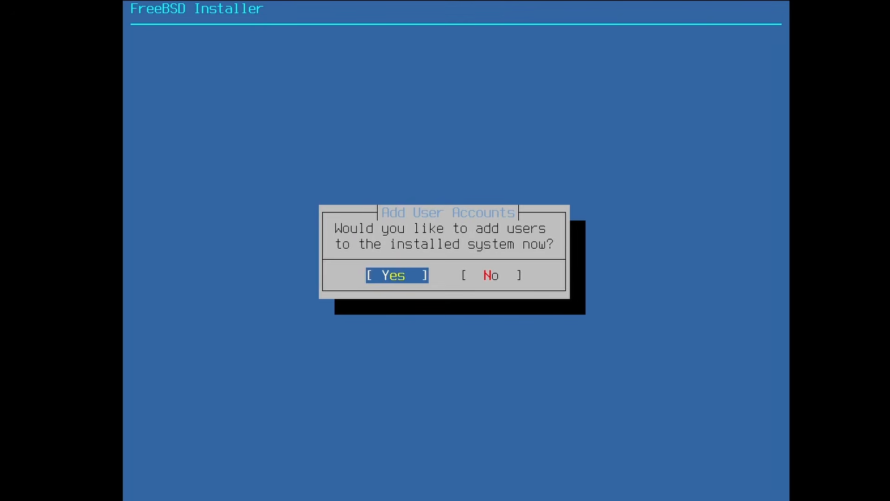
- Start a new user with its username and full name, default uid, and wheel as an extra group
key("Return")
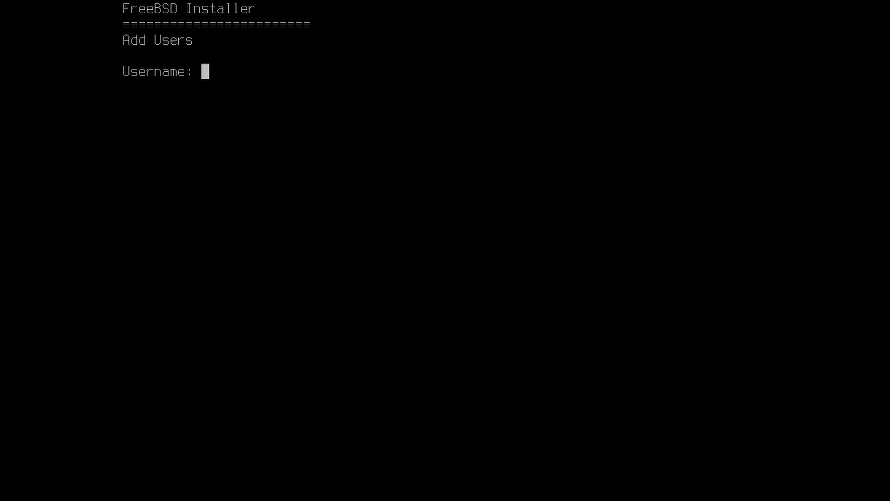
type("techmimic")
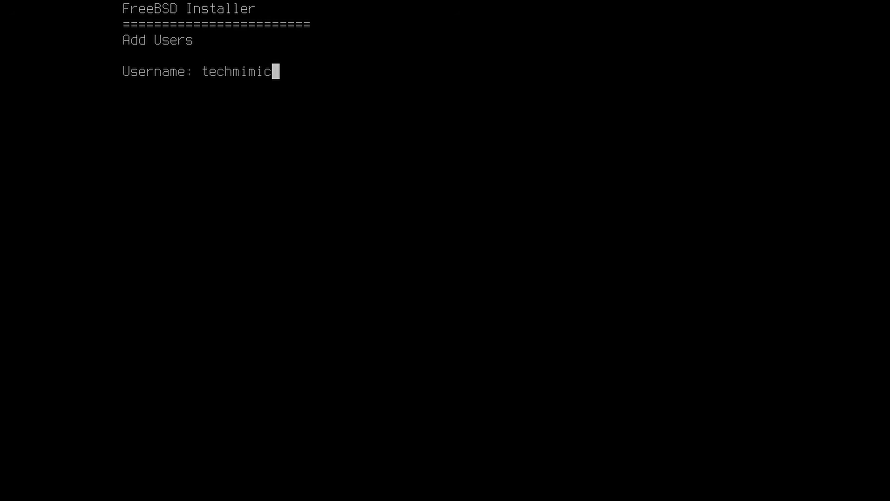
key("Return")
type("techmimic")
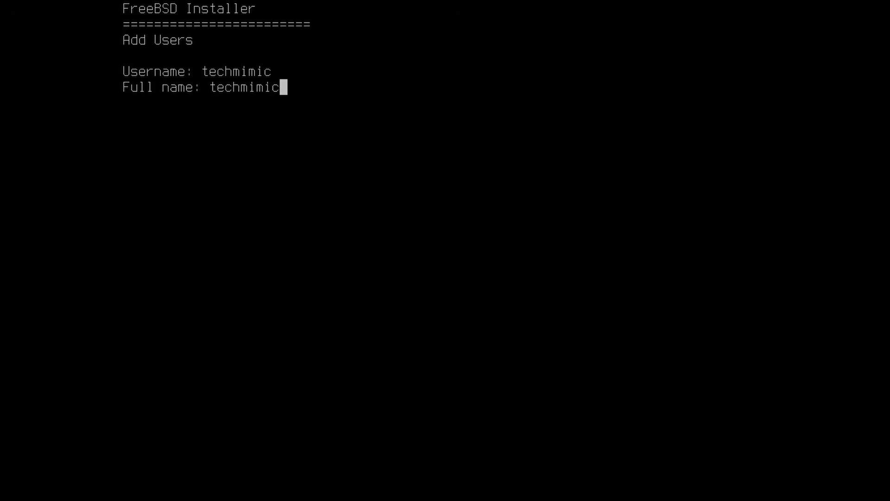
key("Return")
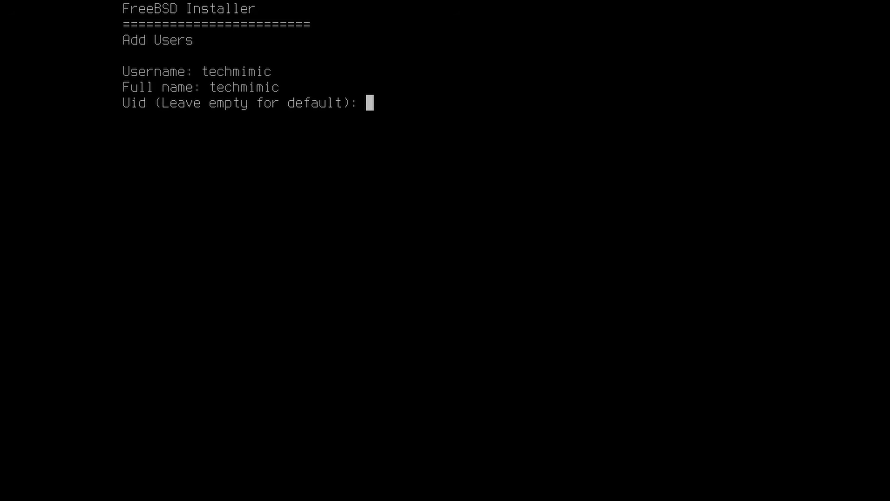
key("Return")
key("Return")
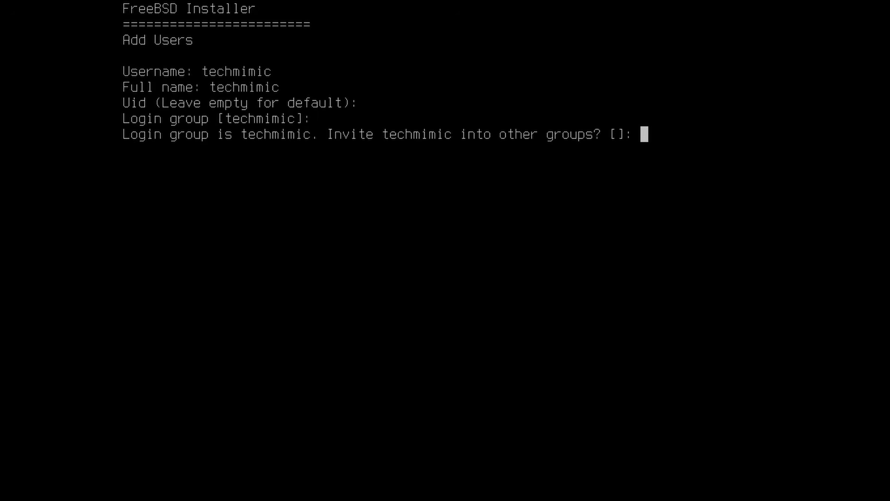
type("wheel")
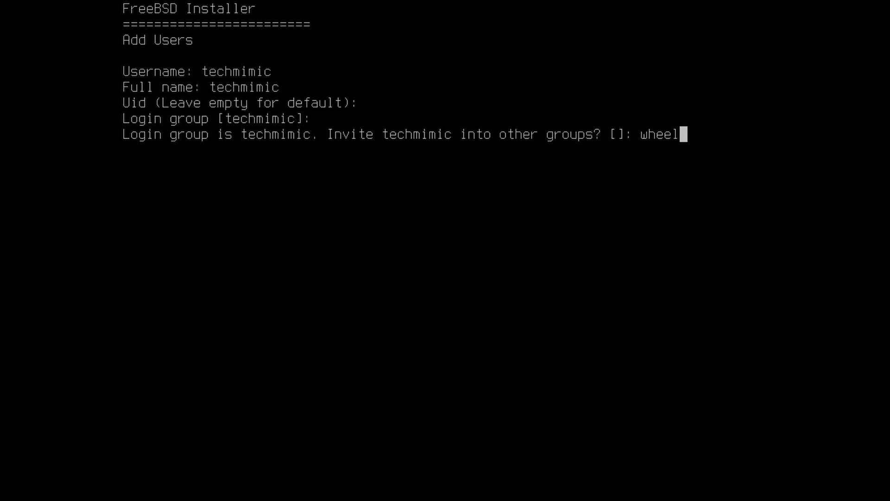
key("Return")
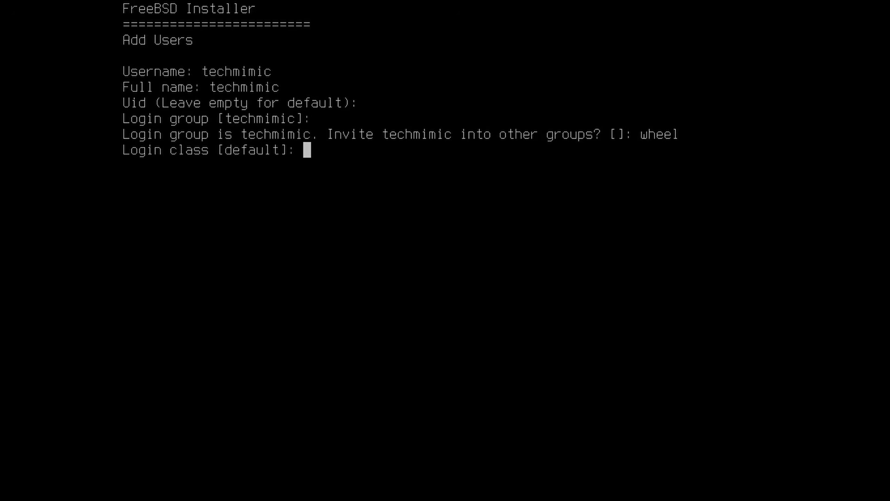
- Keep default class, sh shell and home, set a confirmed password, leave unlocked, and create the account
key("Return")
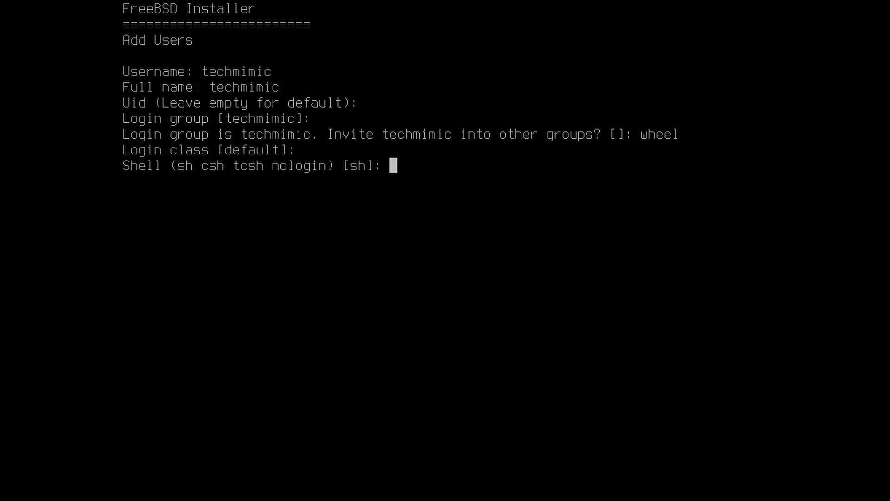
key("Return")
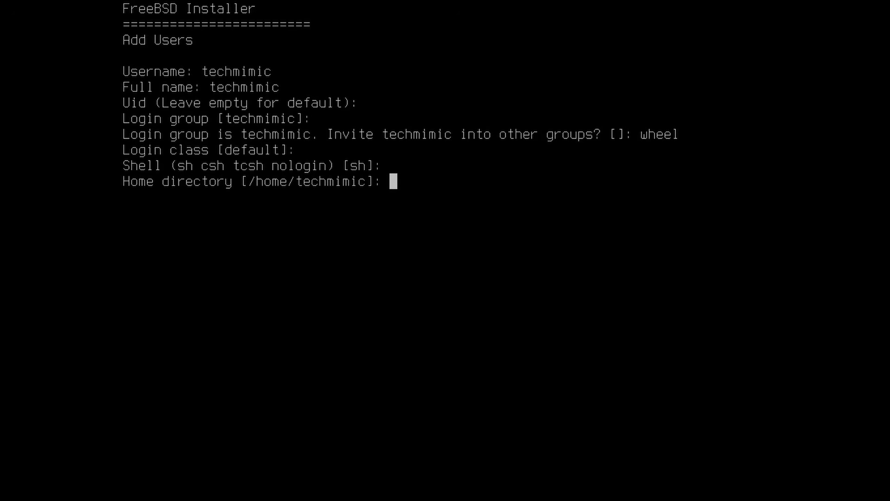
key("Return")
key("Return")
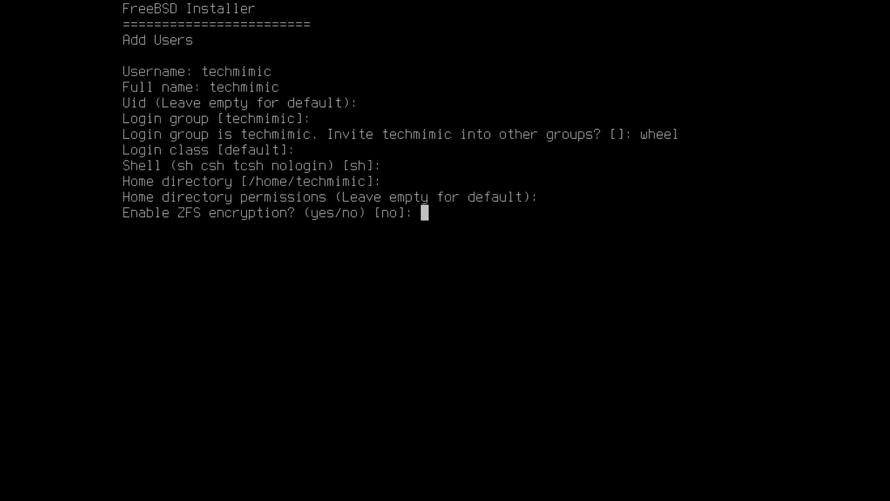
key("Return")
key("Return")
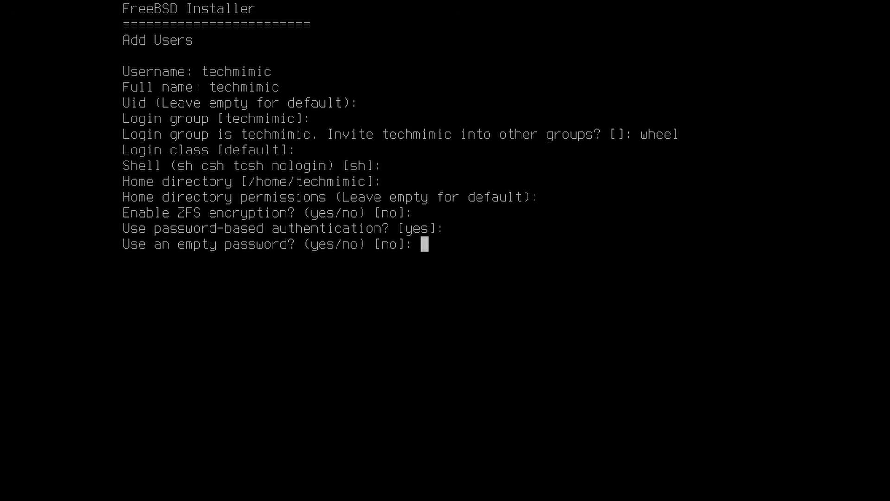
key("Return")
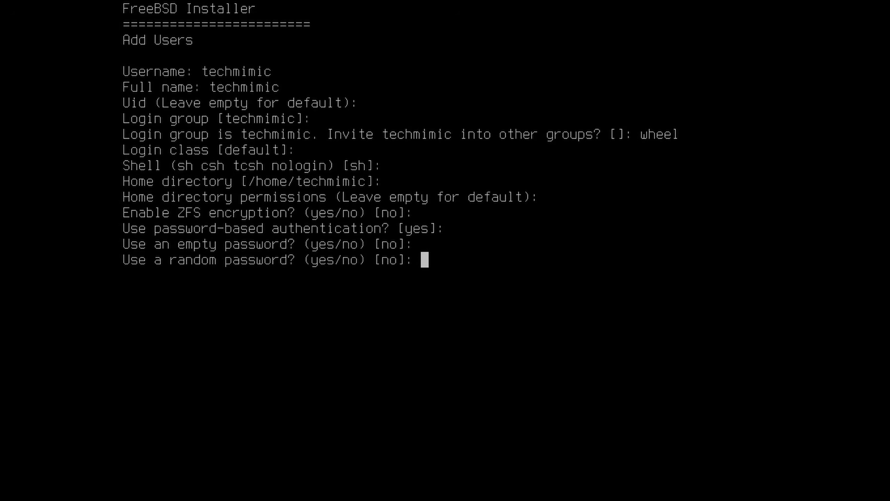
key("Return")
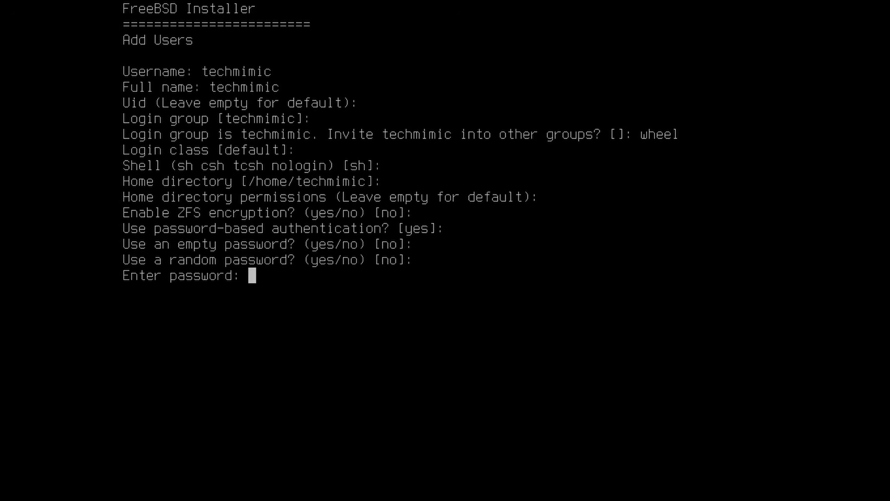
key("Return")
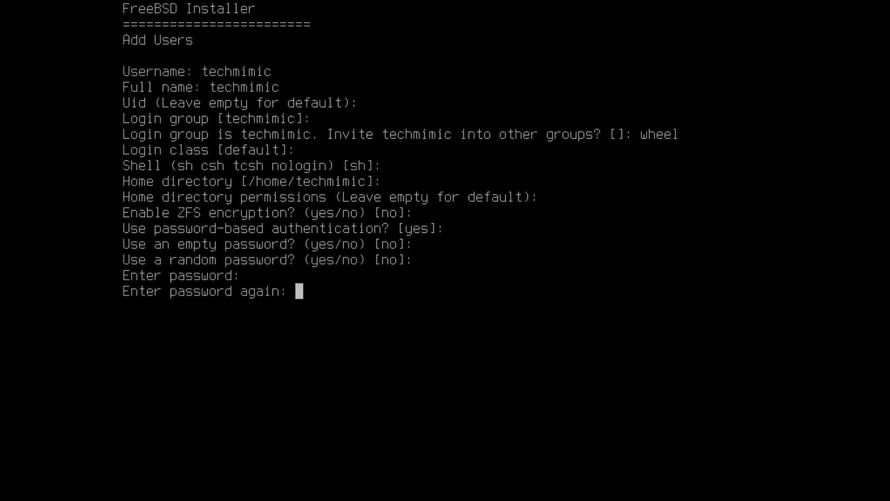
key("Return")
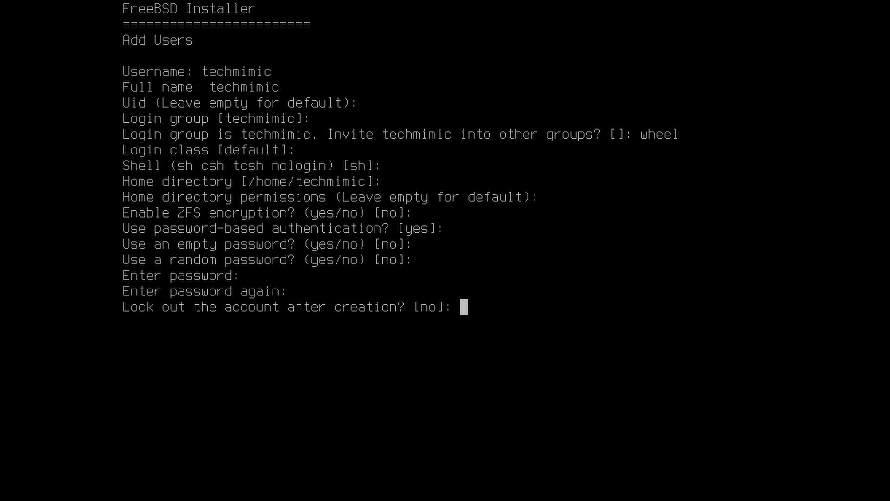
key("Return")
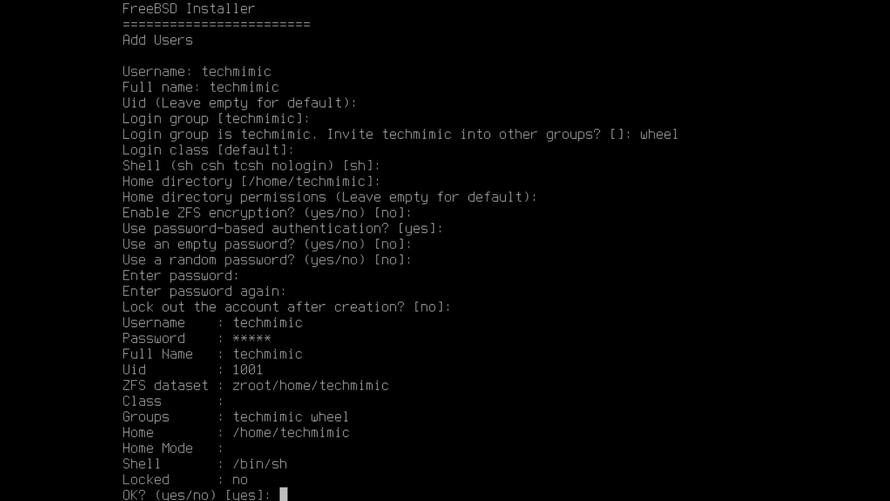
key("Return")
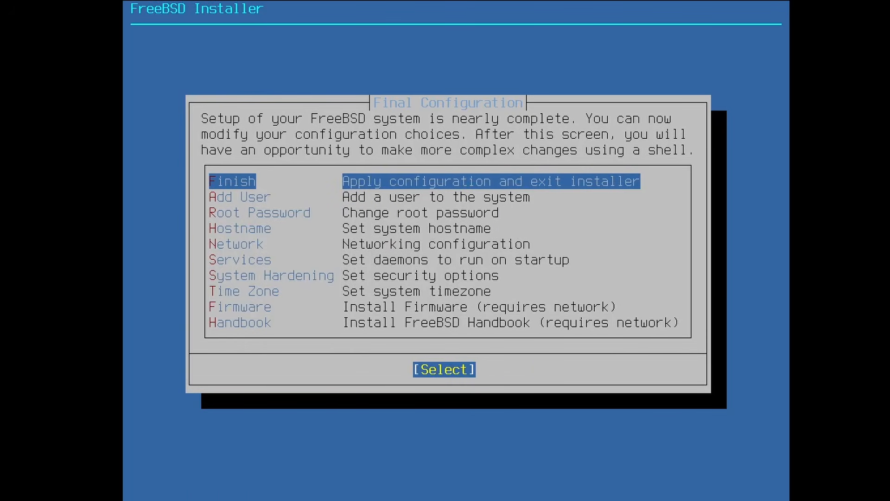
- View the Handbook documentation options, then Finish to apply the final configuration
key("Down")
key("Down")
key("Down")
key("Down")
key("Down")
key("Down")
key("Down")
key("Down")
key("Down")
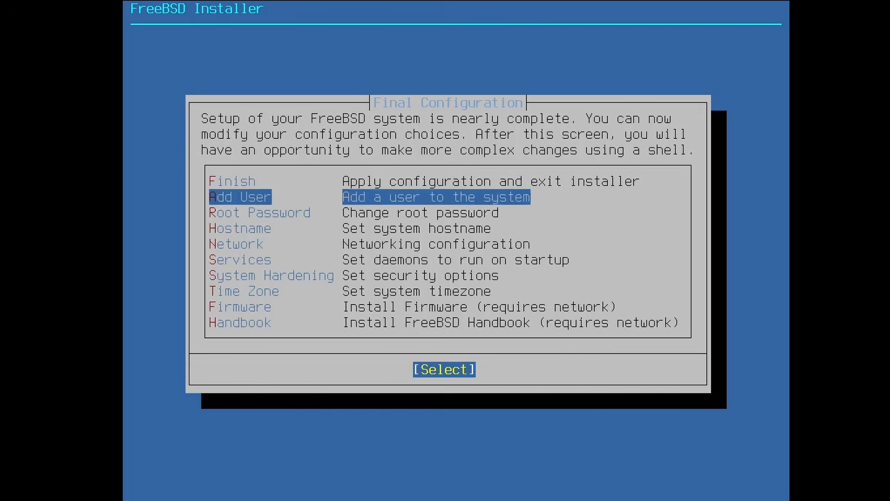
key("Return")
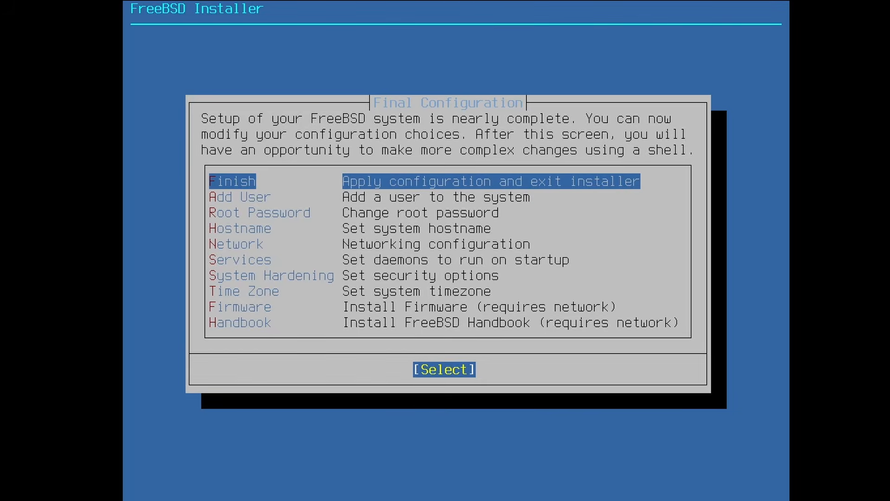
key("Return")
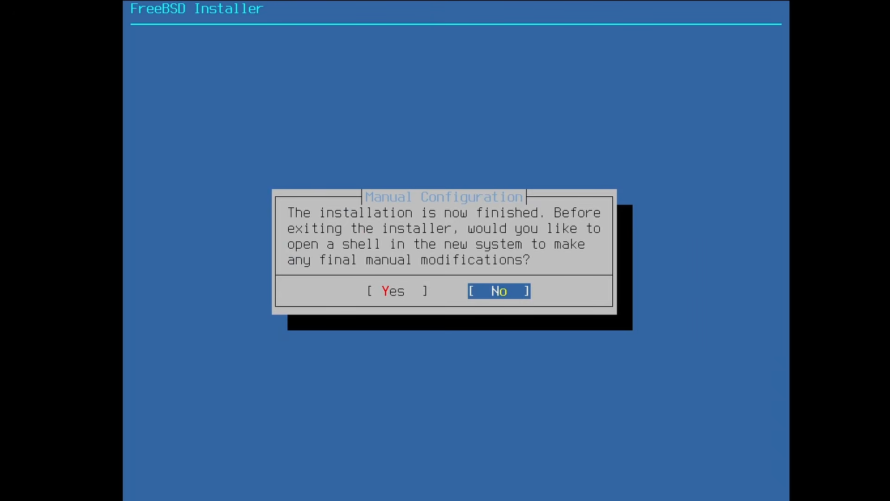
- Decline manual configuration in a shell and reboot into the installed system
key("Return")
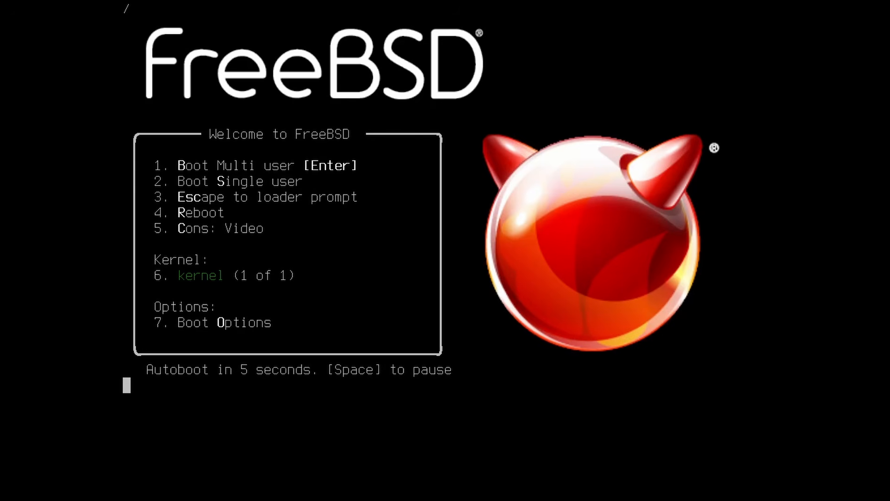
- Boot the installed system and log in as root with its password
key("Return")
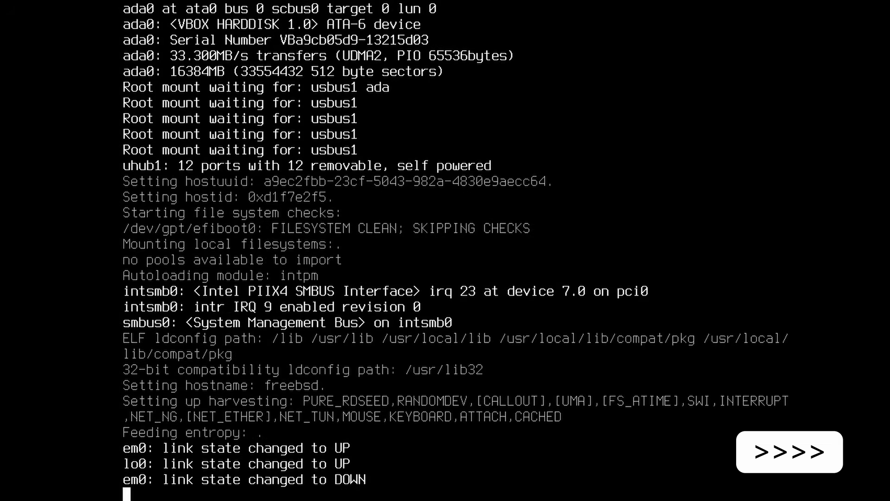
type("root")
key("Return")
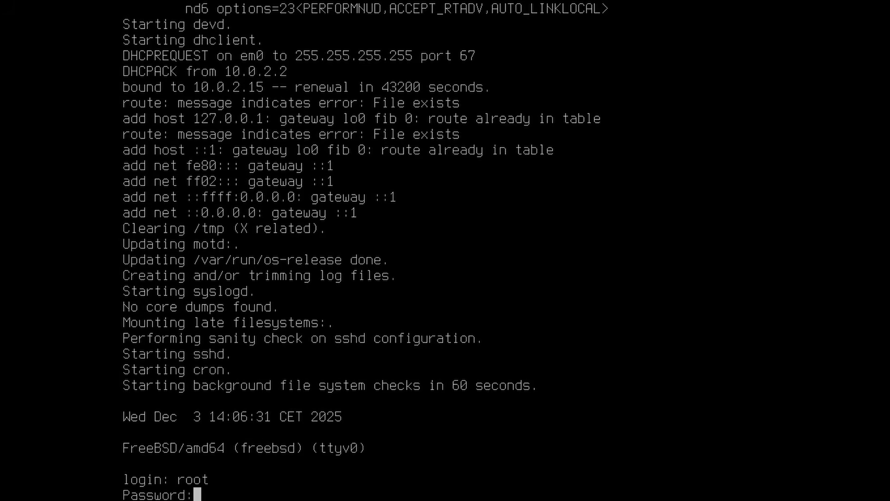
key("Return")
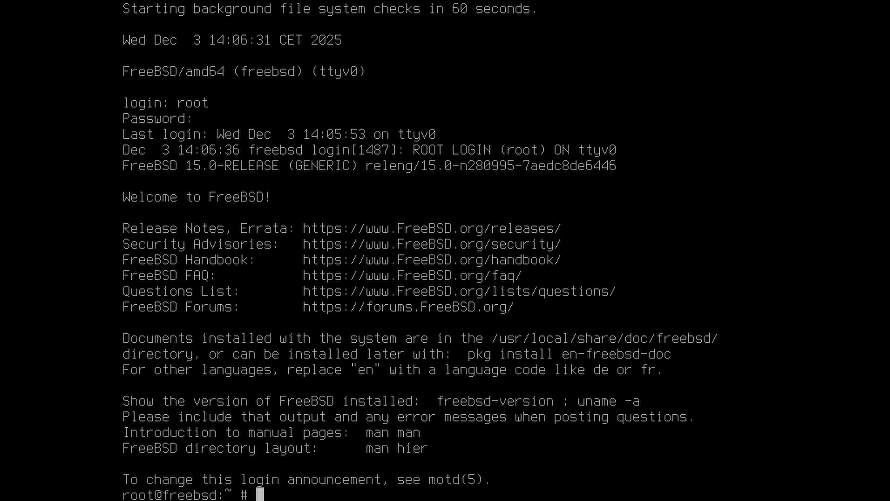
- Clear the console and run freebsd-version to confirm 15.0-RELEASE
key("ctrl+l")
type("freebsd-version")
key("Return")
- Display the full kernel details with uname -a, then try freebsd-update fetch against the packaged base
type("uname -a")
key("Return")
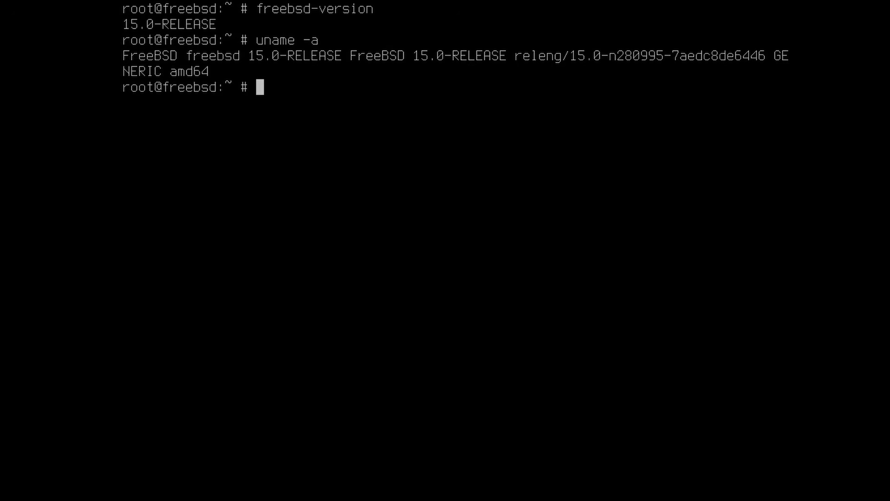
type("freebsd")
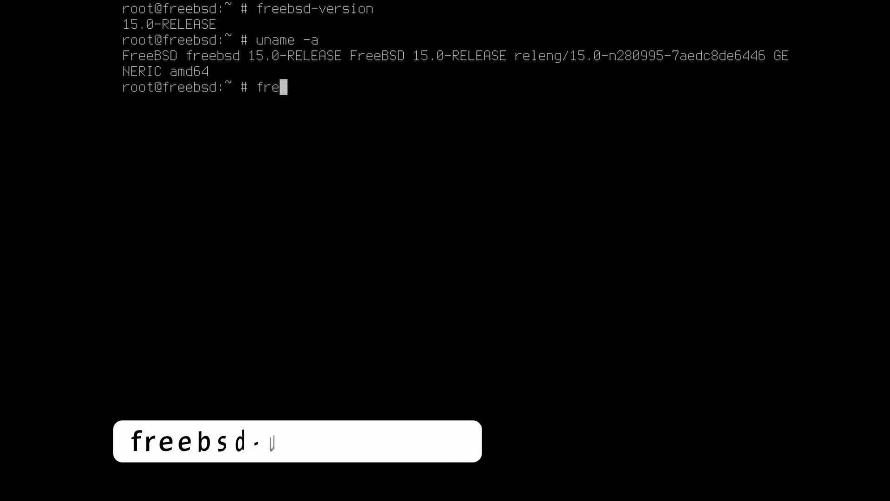
type("-up")
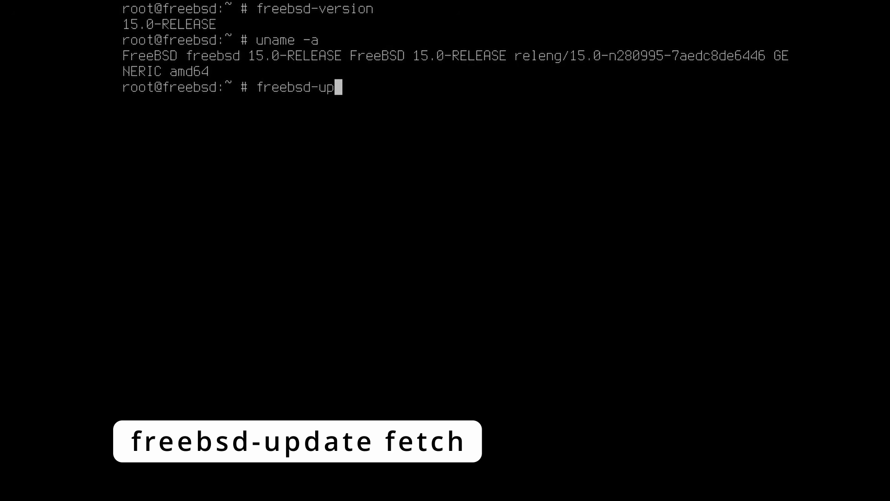
type("date fetch")
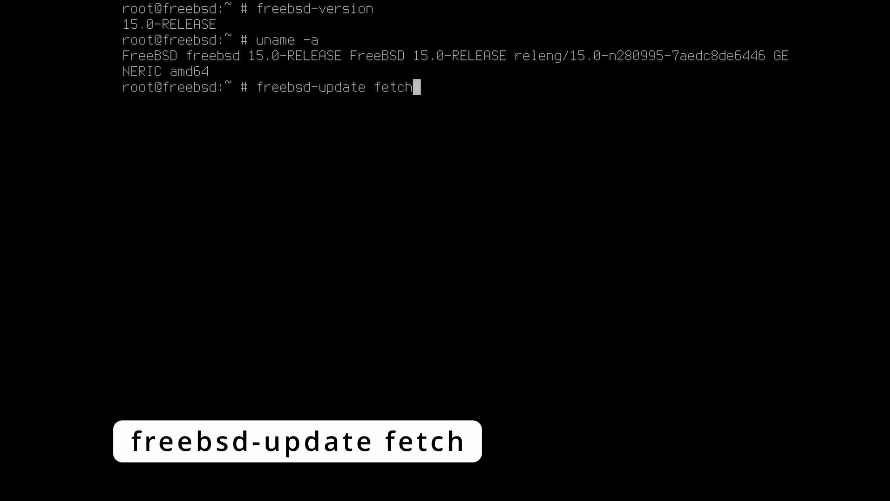
key("Return")
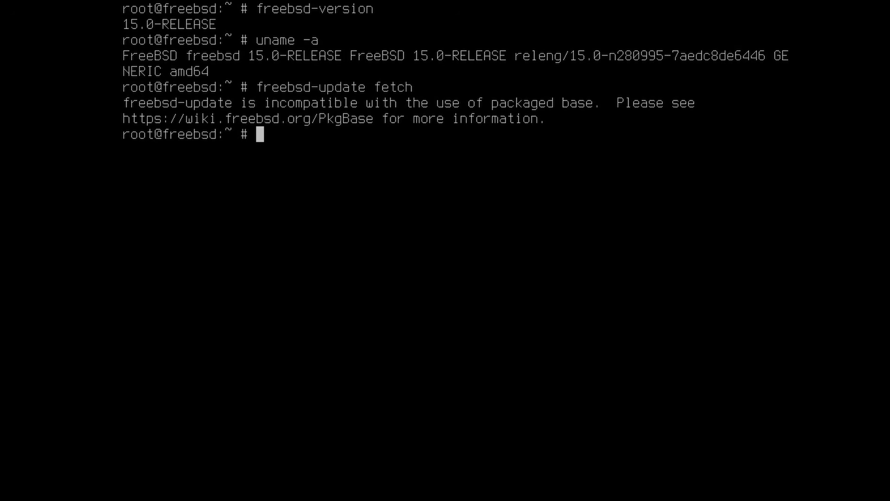
- Bring all pkg repository catalogues up to date, then page through the pkg(8) manual
type("p")
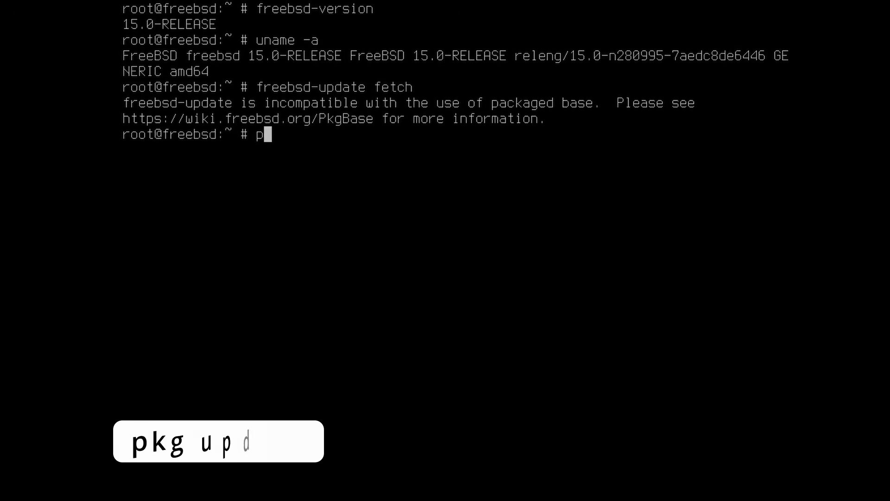
type("kg update")
key("Return")
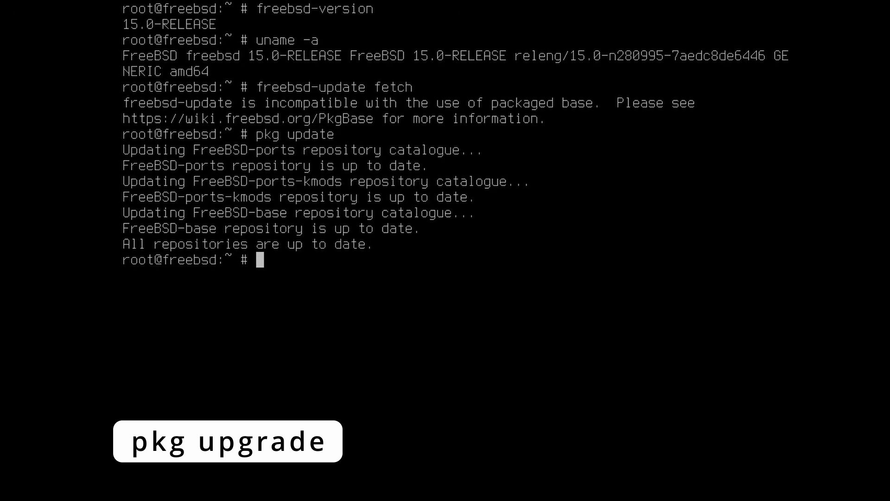
type("man pkg")
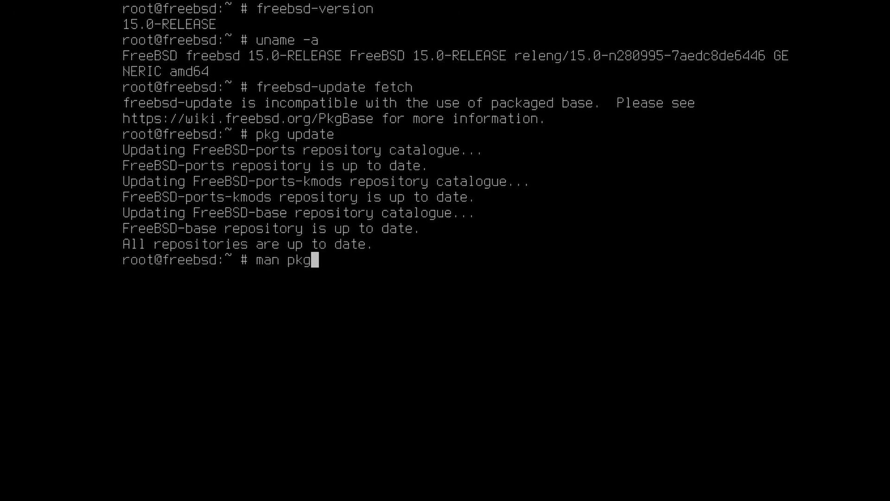
key("Return")
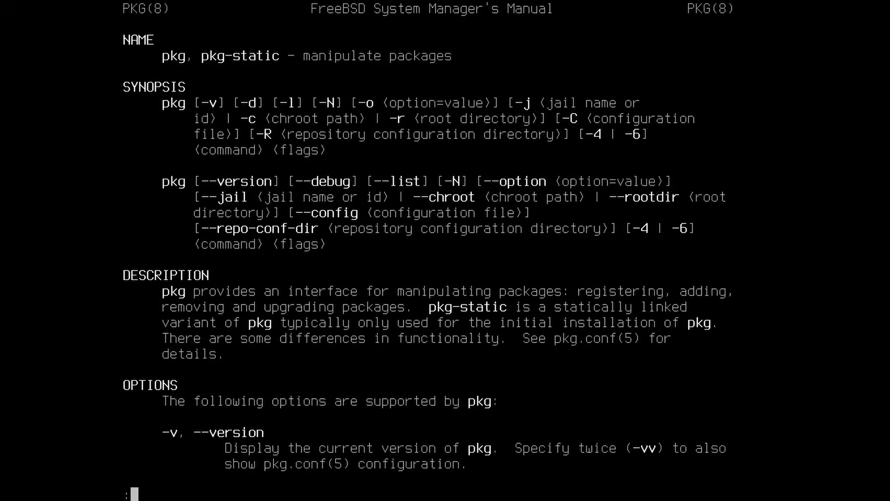
key("space")
key("space")
key("space")
type("/")
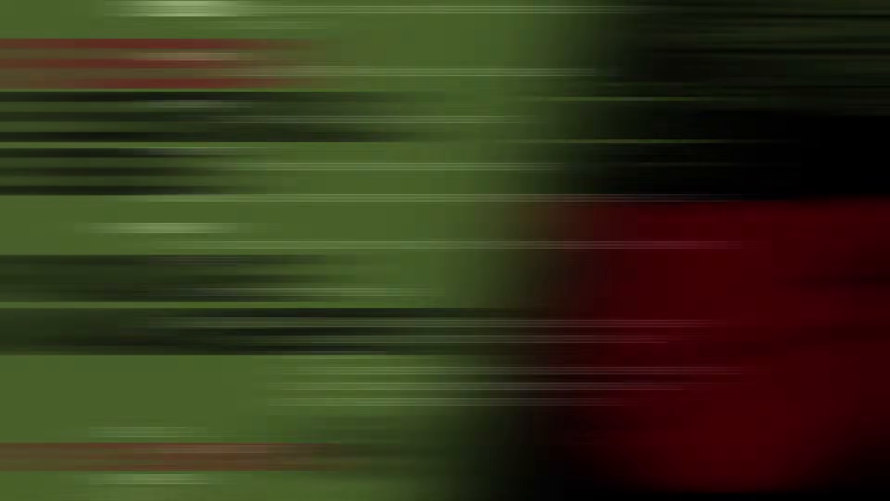